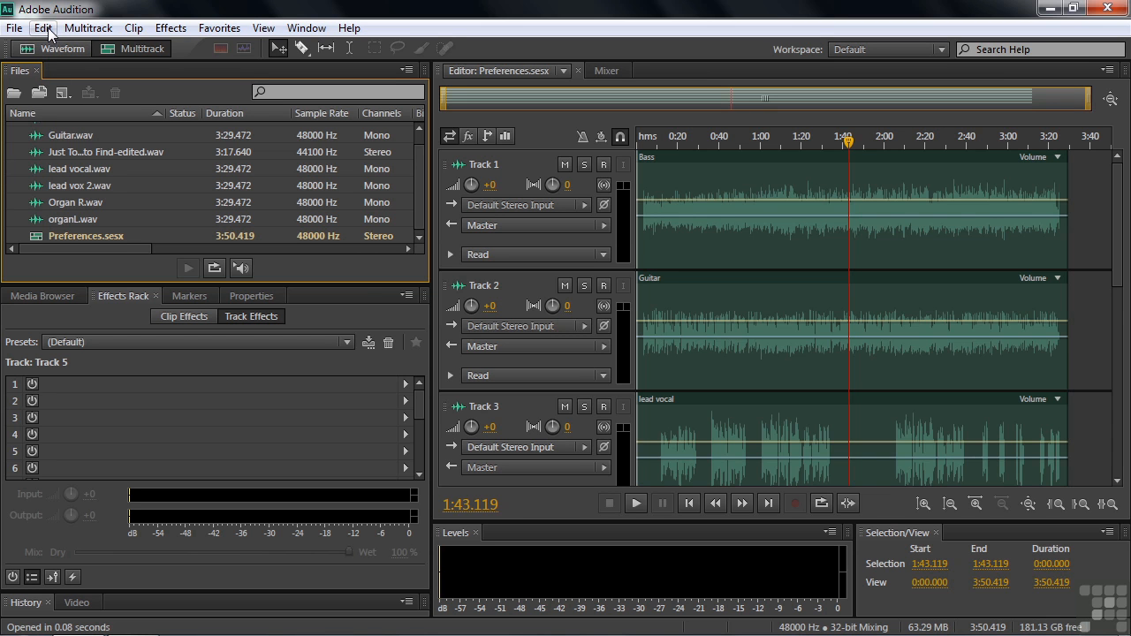
# Open the preferences on the Effects category, review the General category, and cancel without changes
pyautogui.click(46, 29)
pyautogui.moveTo(103, 611)
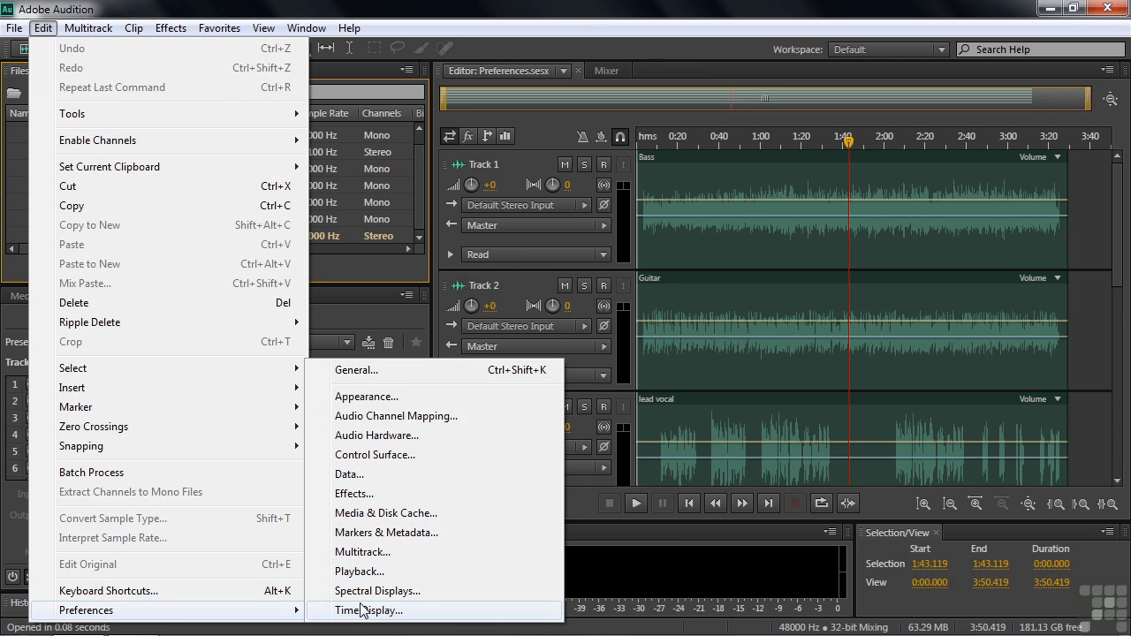
pyautogui.click(360, 495)
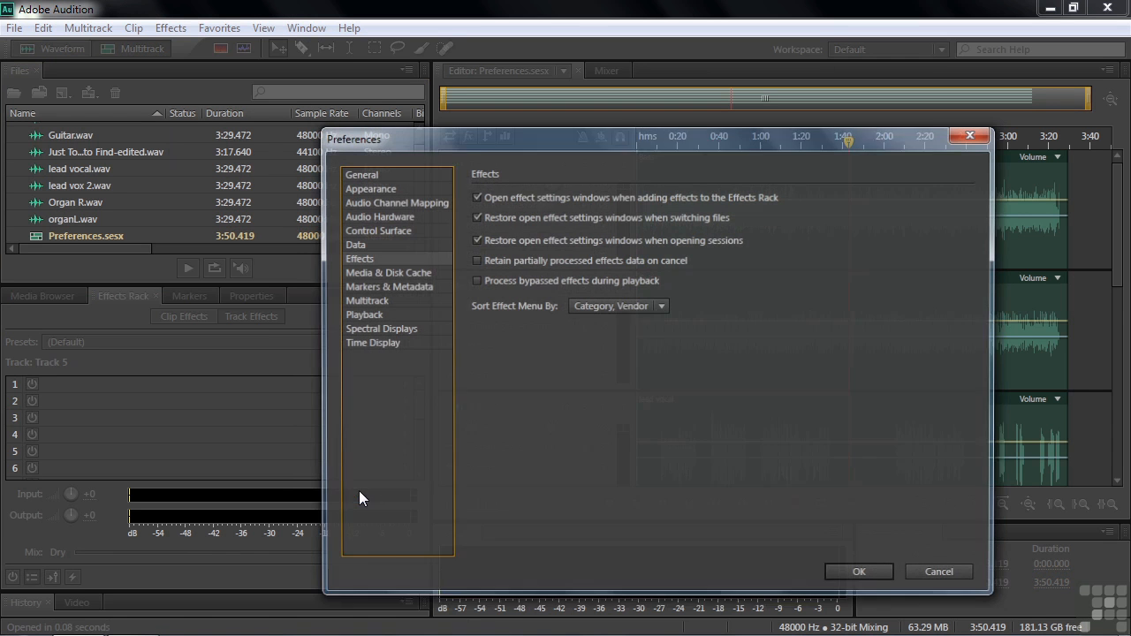
pyautogui.moveTo(543, 133); pyautogui.dragTo(534, 109)
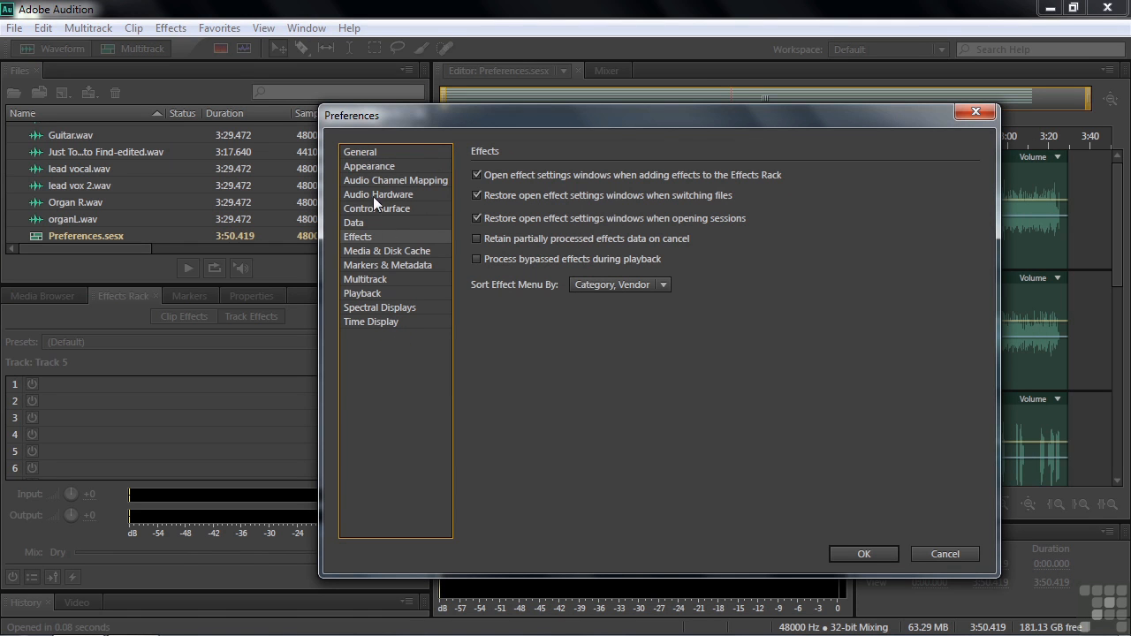
pyautogui.click(363, 153)
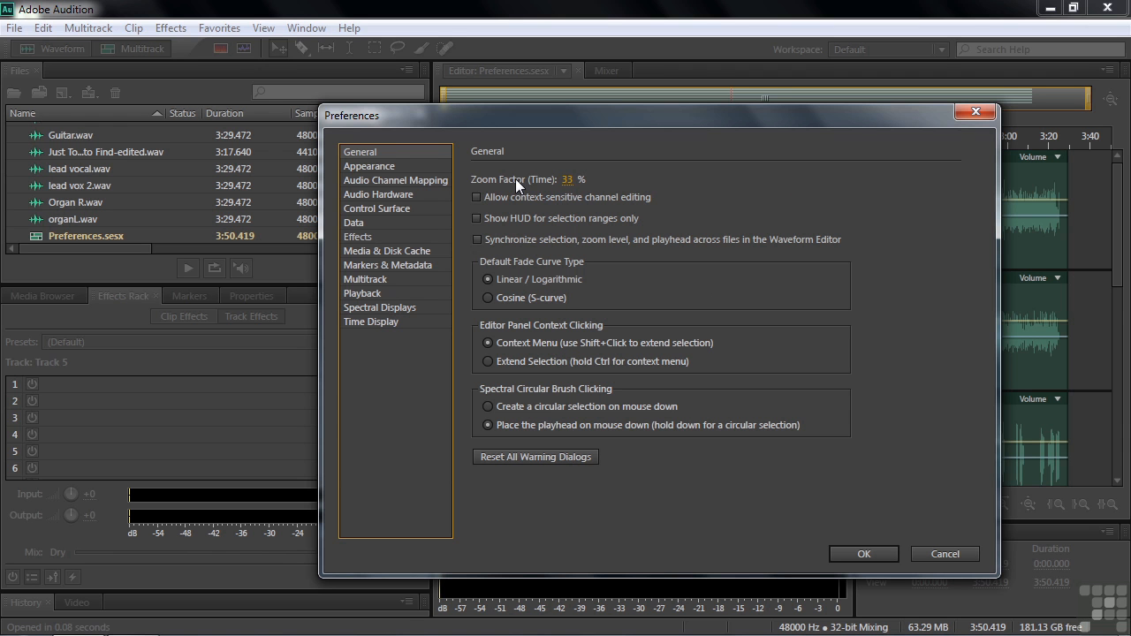
pyautogui.click(948, 555)
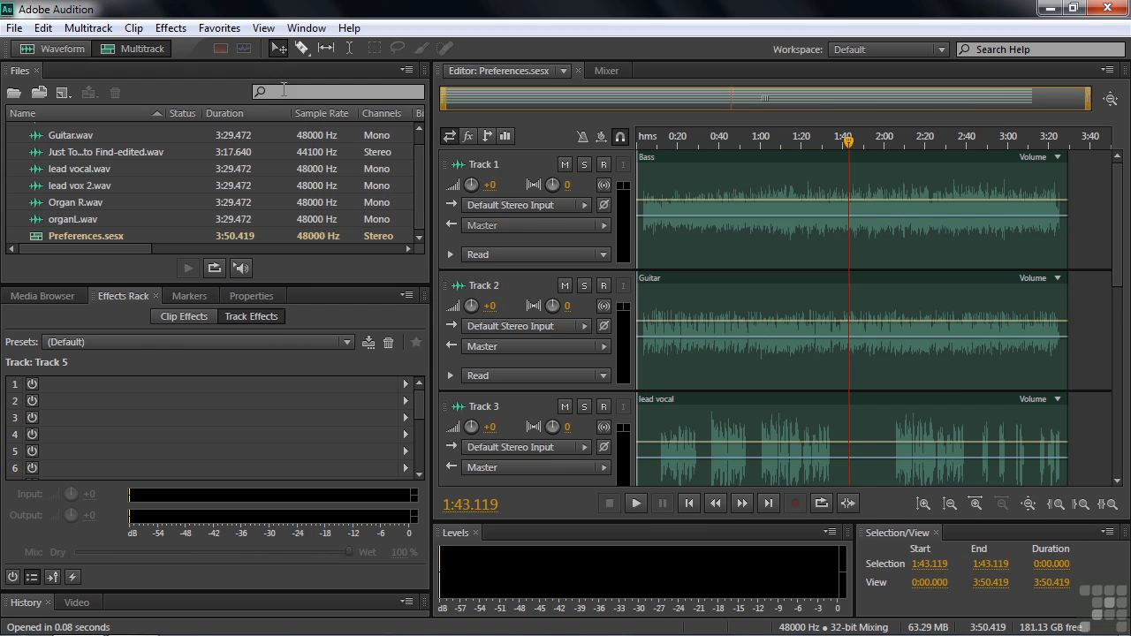
# Open lead vocal.wav in the Waveform Editor and zoom the amplitude in two levels and back out
pyautogui.doubleClick(39, 165)
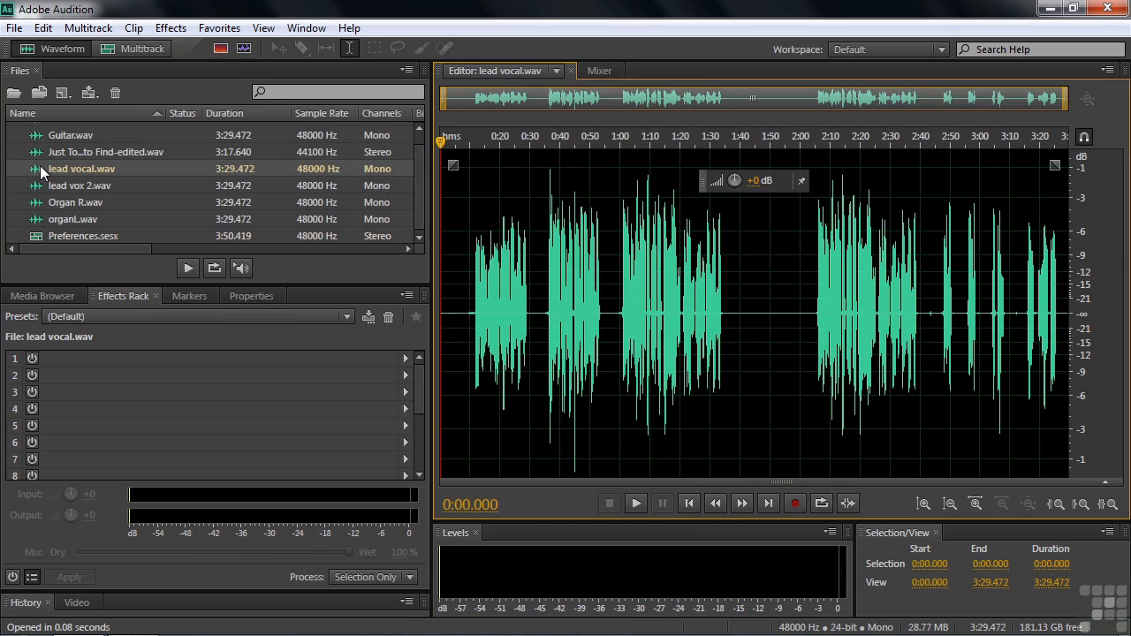
pyautogui.click(924, 504)
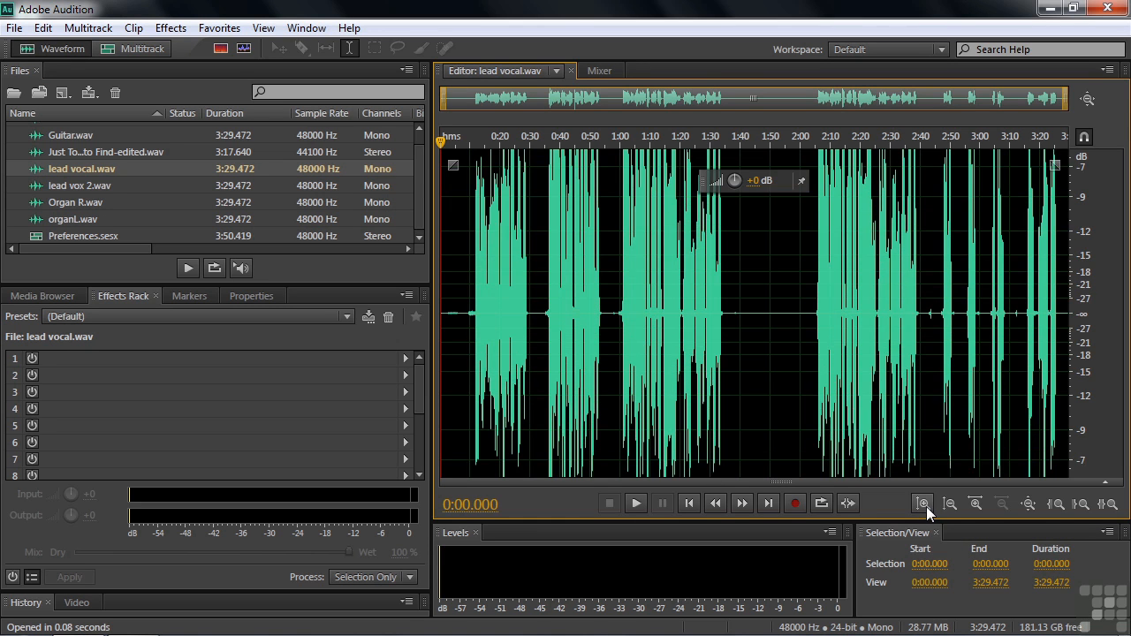
pyautogui.click(924, 505)
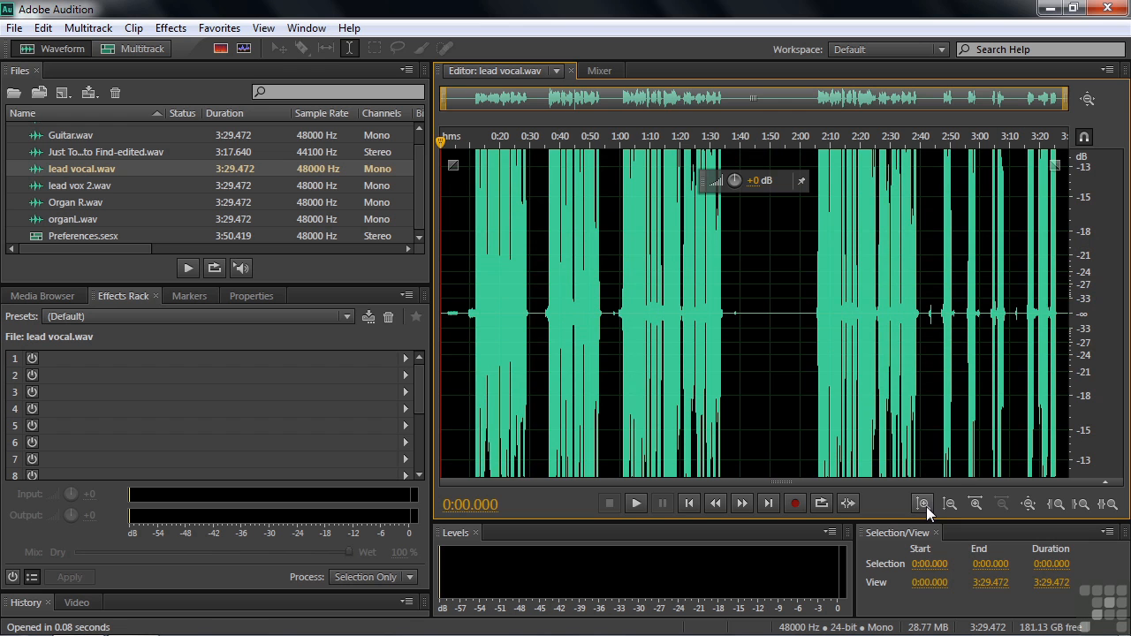
pyautogui.click(950, 505)
pyautogui.click(951, 505)
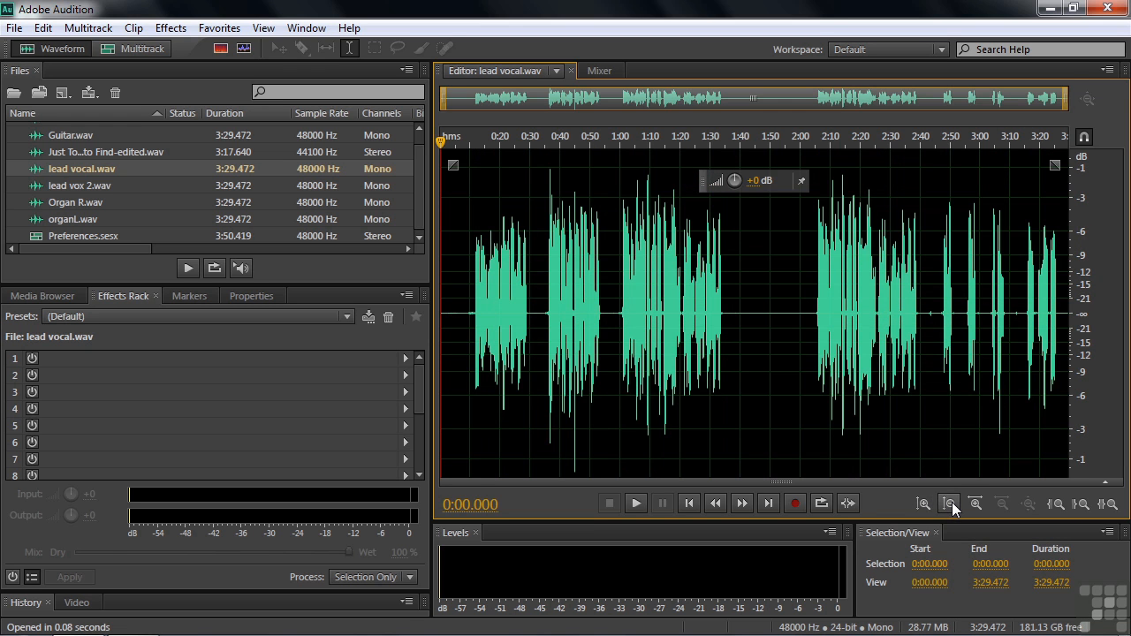
# Examine the context-sensitive channel editing option in the General preferences and cancel the dialog
pyautogui.click(42, 28)
pyautogui.moveTo(88, 610)
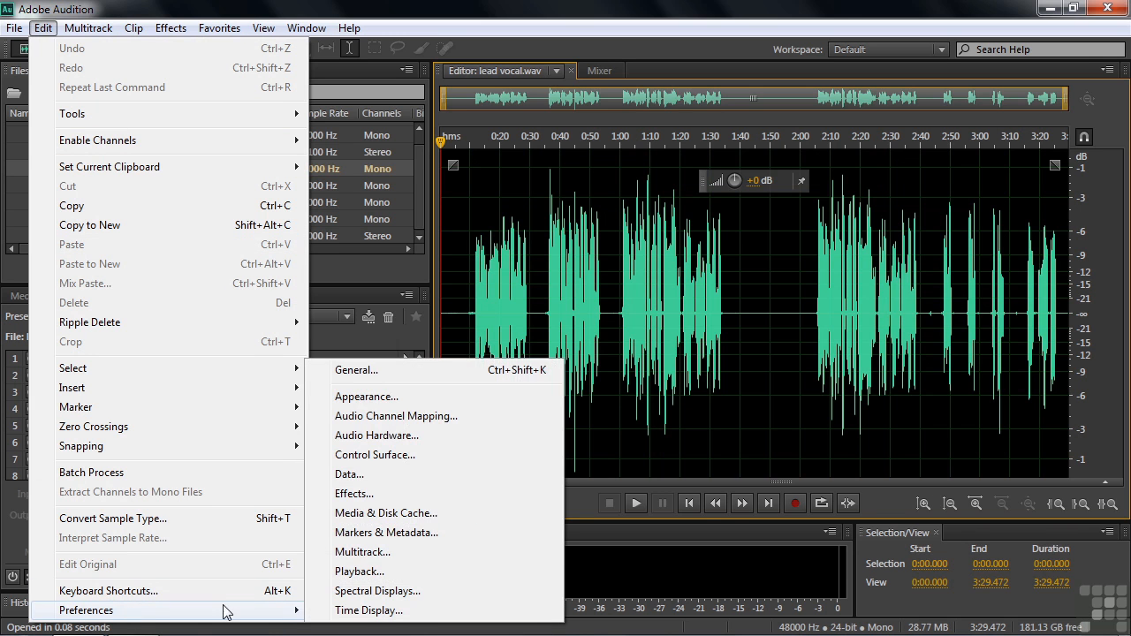
pyautogui.click(379, 371)
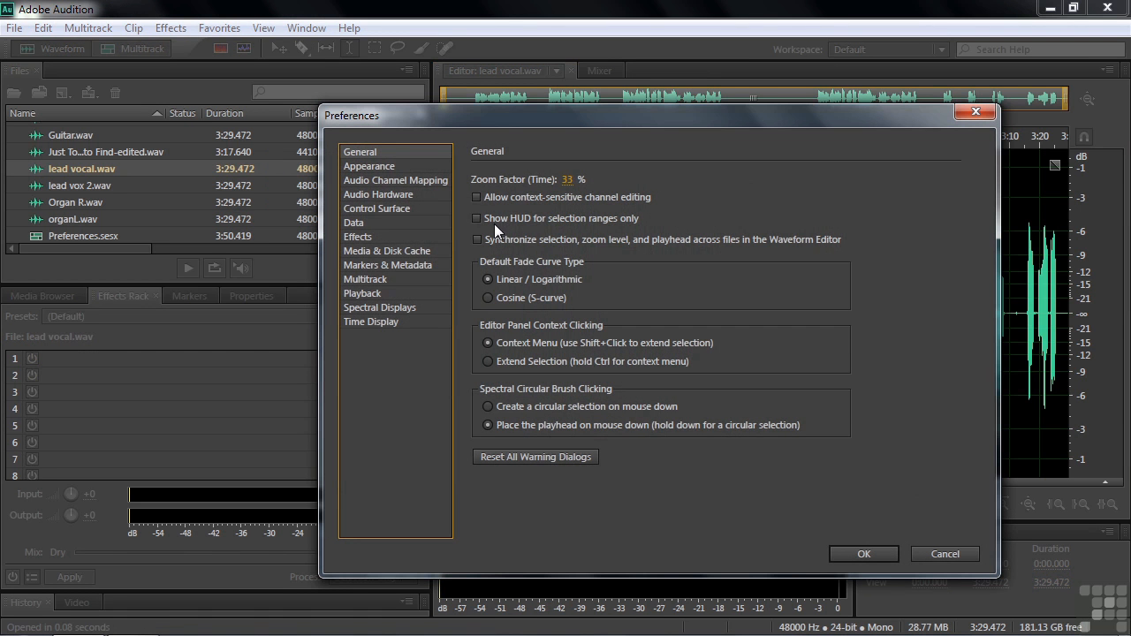
pyautogui.moveTo(510, 199)
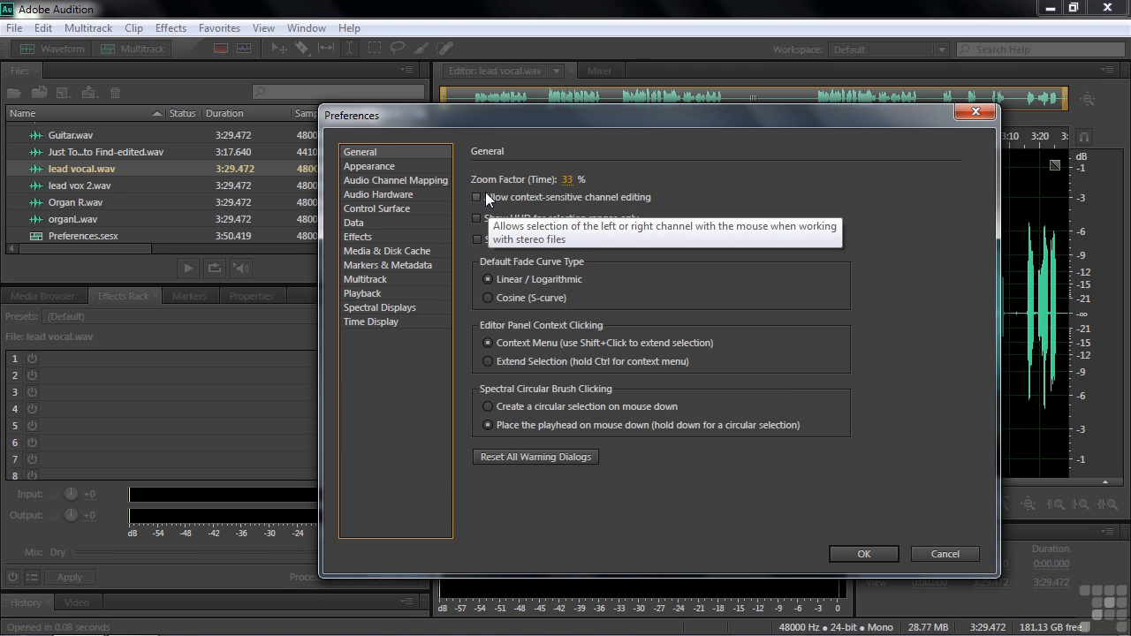
pyautogui.click(944, 555)
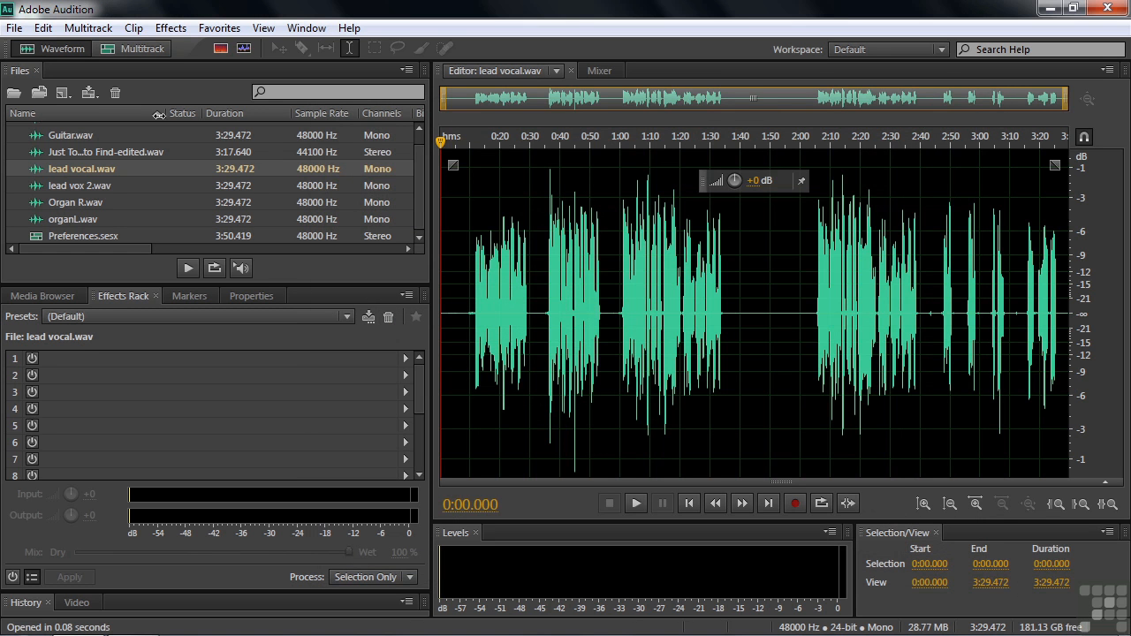
# Open the stereo file Just Too Hard to Find-edited.wav, select about 2:10 to 2:37 in both channels, and clear the selection
pyautogui.click(51, 157)
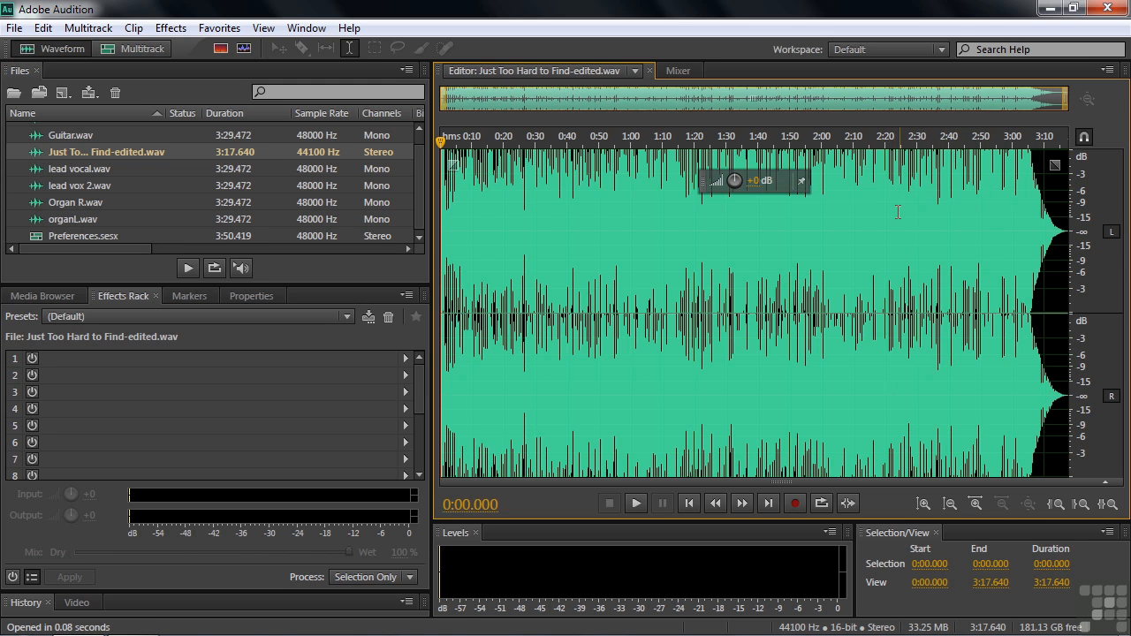
pyautogui.moveTo(854, 205); pyautogui.dragTo(939, 230)
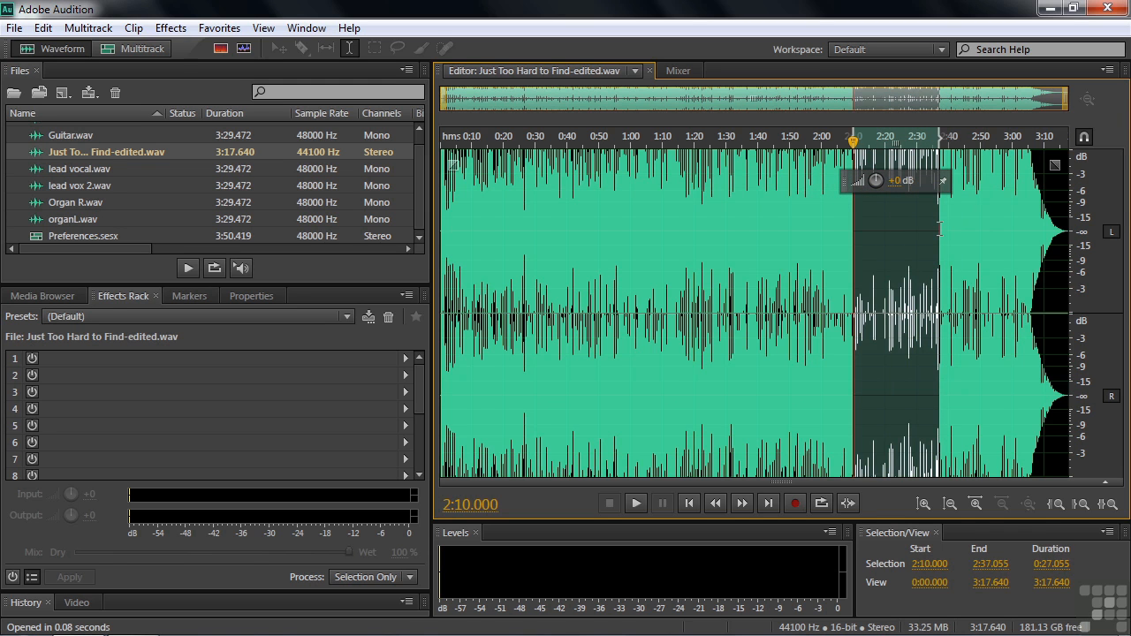
pyautogui.click(949, 232)
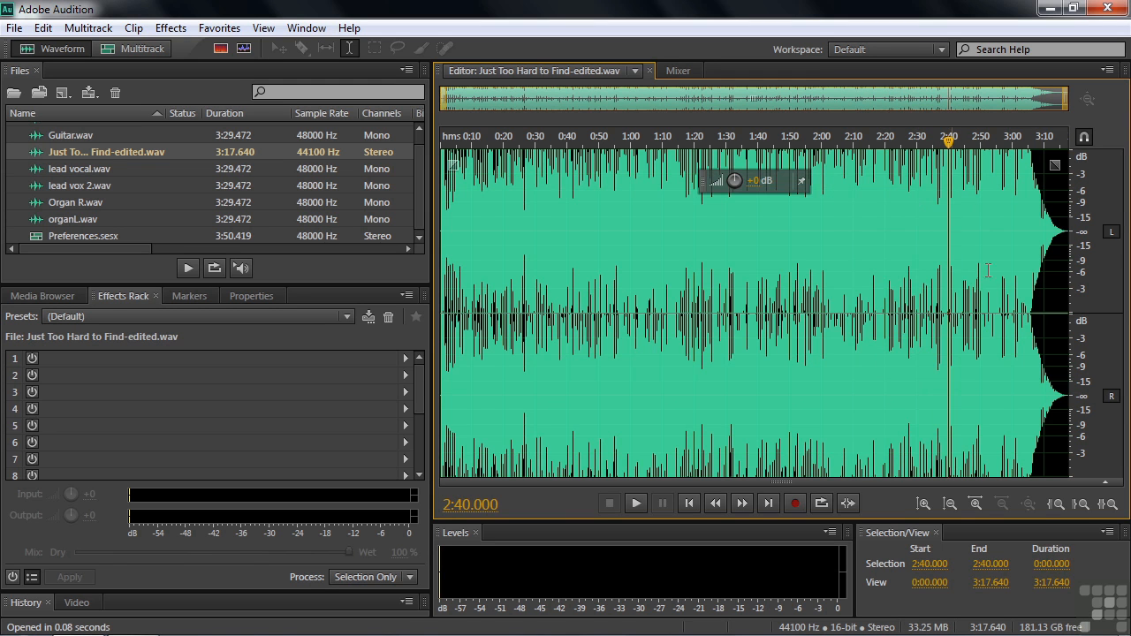
# Disable the right channel, try selecting a range in the left channel only, clear it, and re-enable the right channel
pyautogui.click(1112, 397)
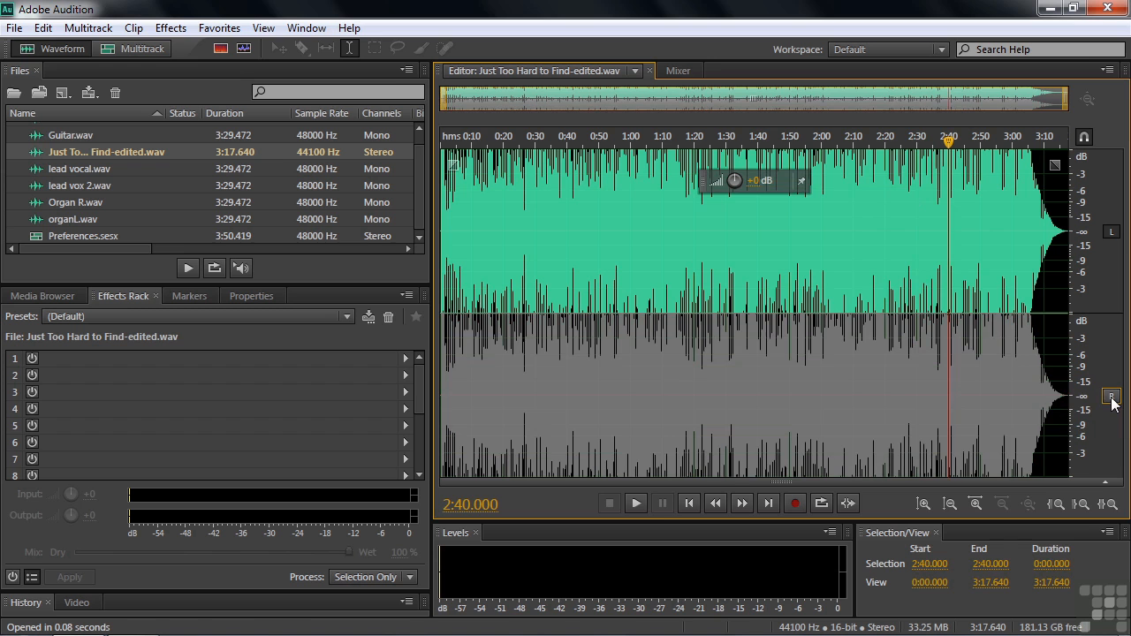
pyautogui.moveTo(744, 216); pyautogui.dragTo(867, 232)
pyautogui.click(917, 225)
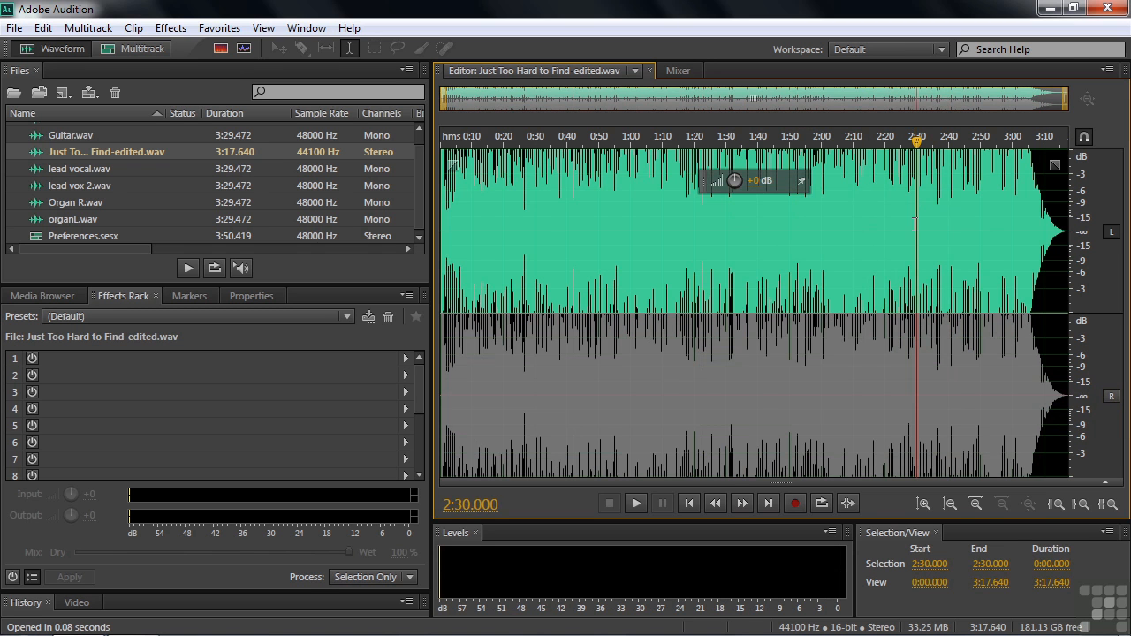
pyautogui.click(1112, 397)
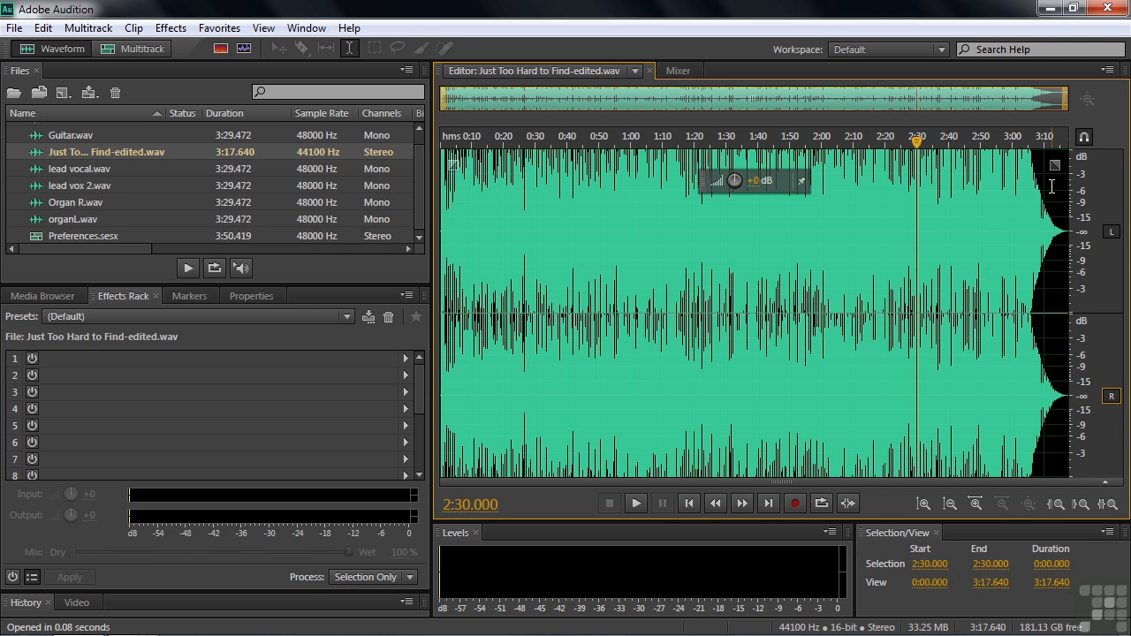
# Enable "Allow context-sensitive channel editing" in the General preferences and apply the change
pyautogui.click(42, 27)
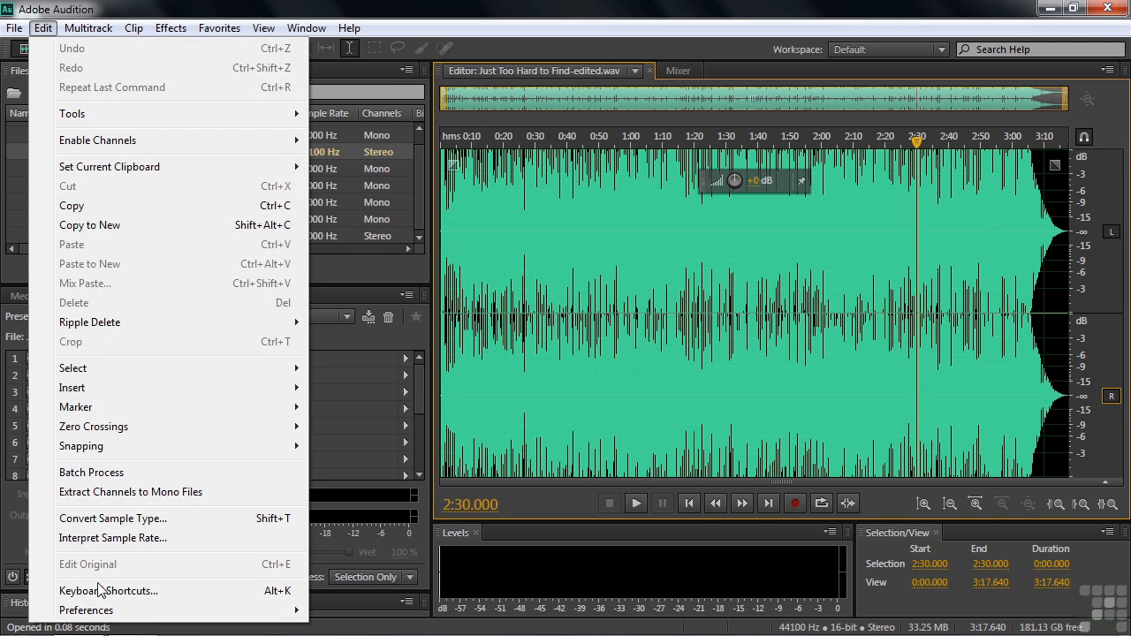
pyautogui.moveTo(131, 612)
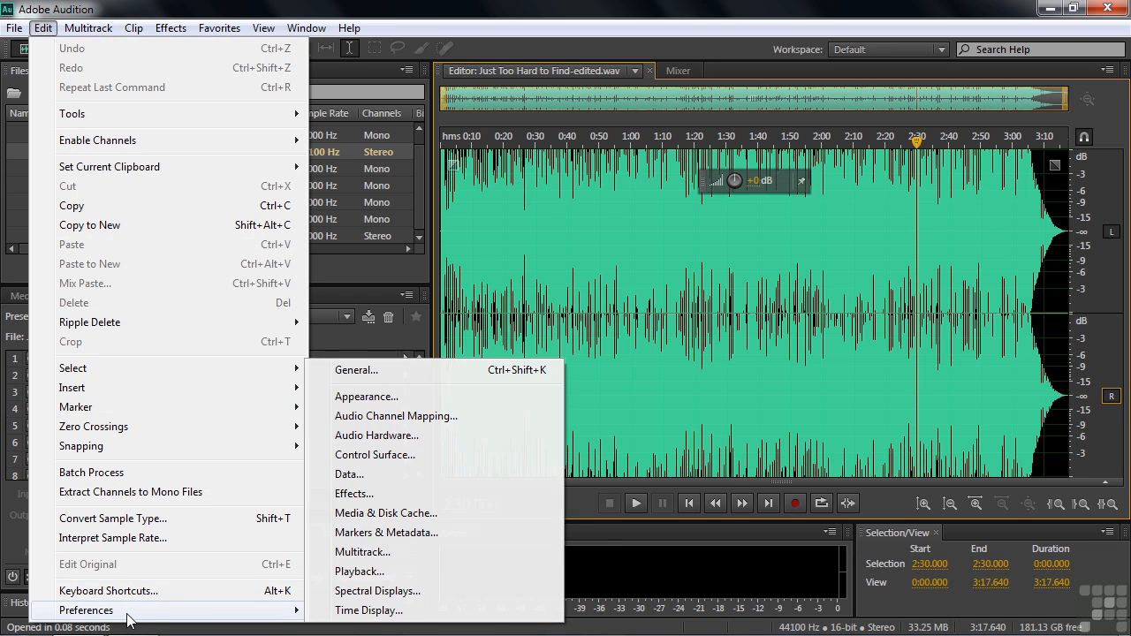
pyautogui.click(381, 367)
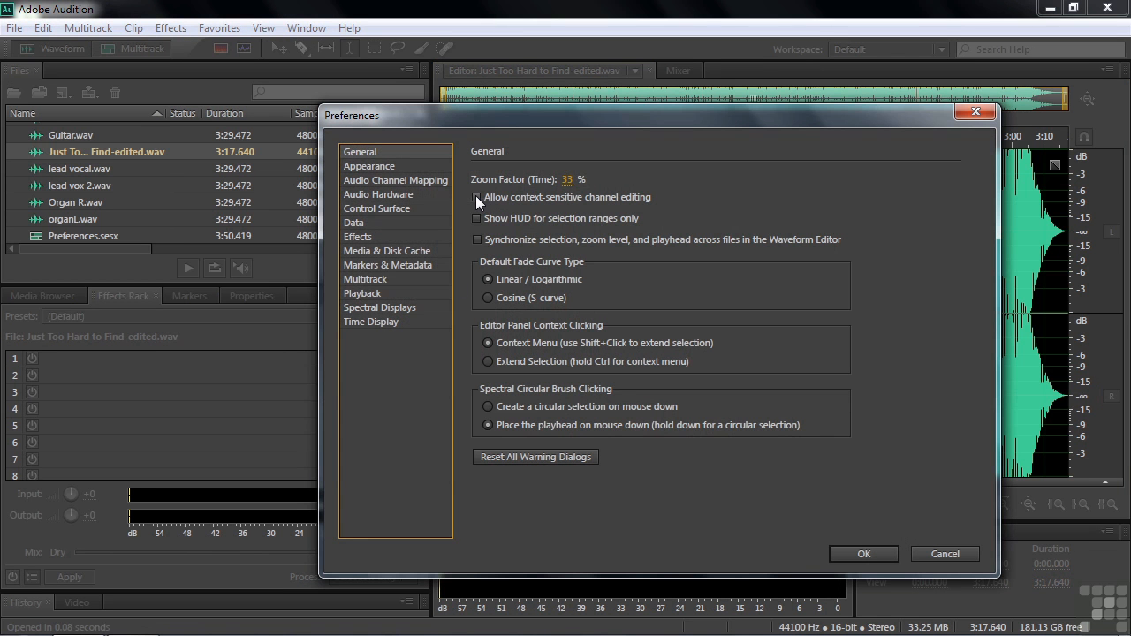
pyautogui.click(477, 197)
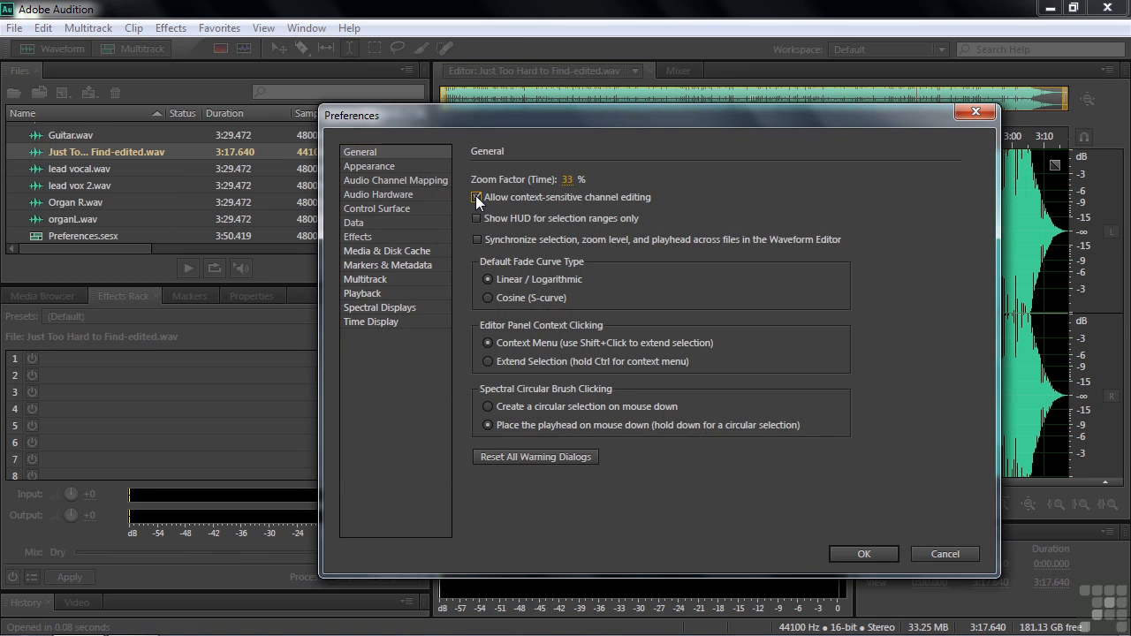
pyautogui.click(865, 554)
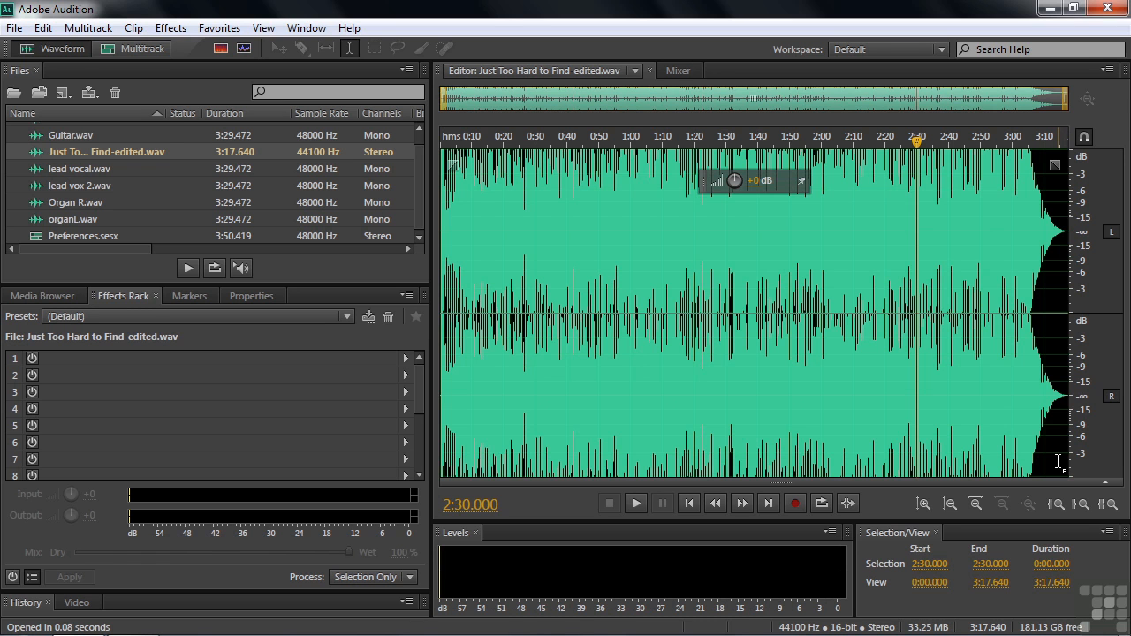
# Try selecting about 2:47 to 3:14 in both channels and 2:36 to 3:10 in the left channel only, and clear the selection
pyautogui.moveTo(1058, 461); pyautogui.dragTo(972, 429)
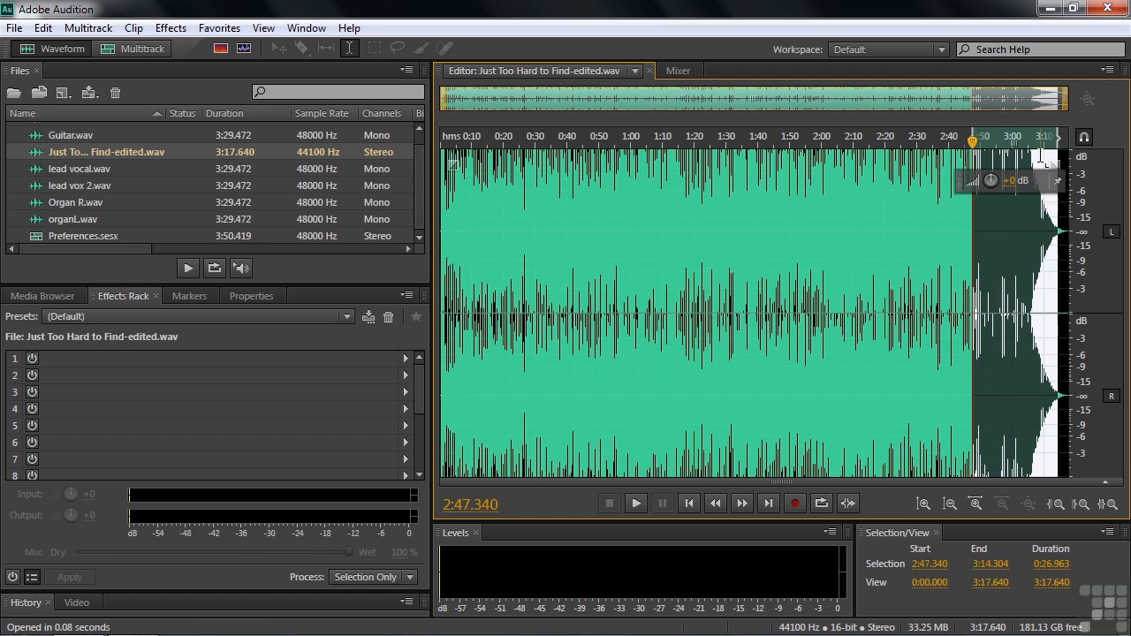
pyautogui.moveTo(1045, 159); pyautogui.dragTo(936, 177)
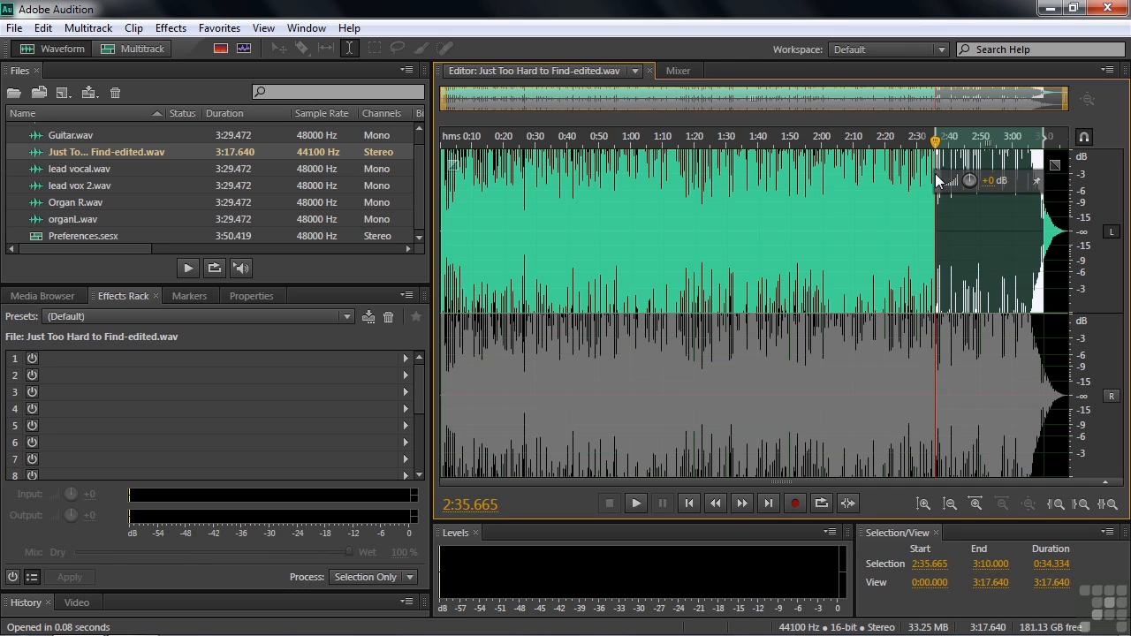
pyautogui.click(1003, 138)
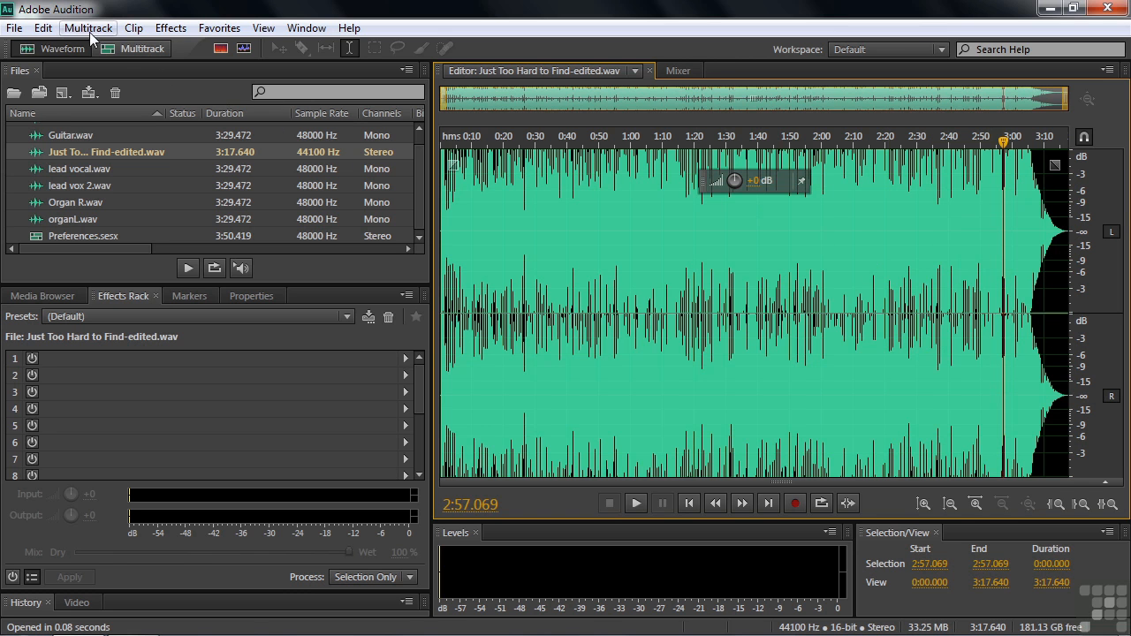
# Enable "Synchronize selection, zoom level, and playhead across files in the Waveform Editor" in the General preferences and apply it
pyautogui.click(43, 28)
pyautogui.moveTo(106, 610)
pyautogui.click(386, 372)
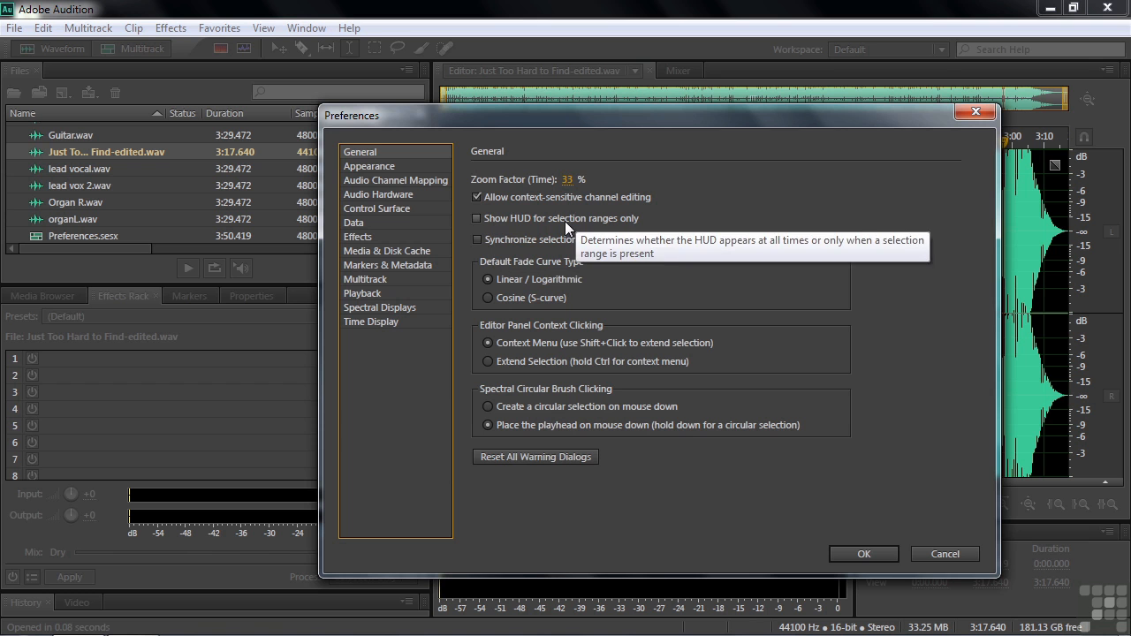
pyautogui.moveTo(654, 123); pyautogui.dragTo(359, 142)
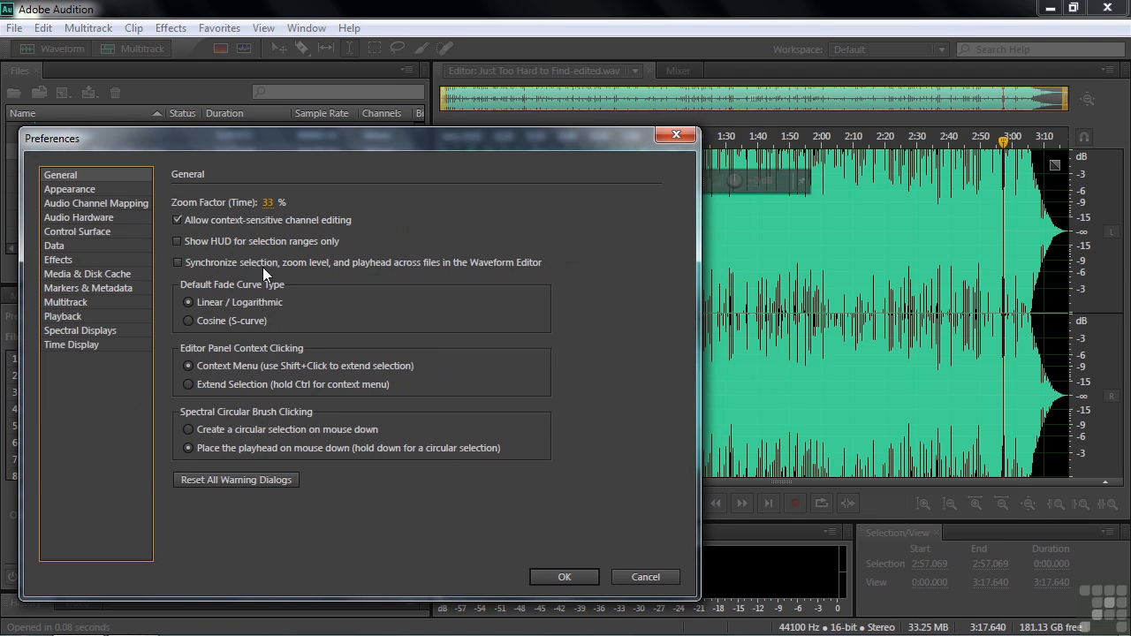
pyautogui.moveTo(176, 245)
pyautogui.click(180, 264)
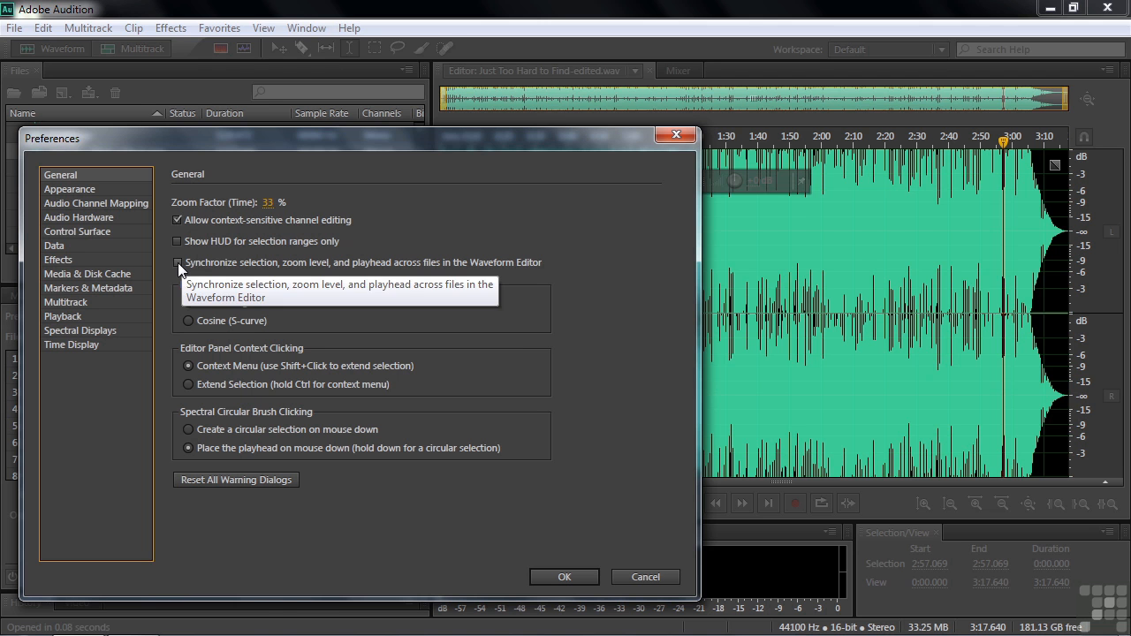
pyautogui.click(565, 579)
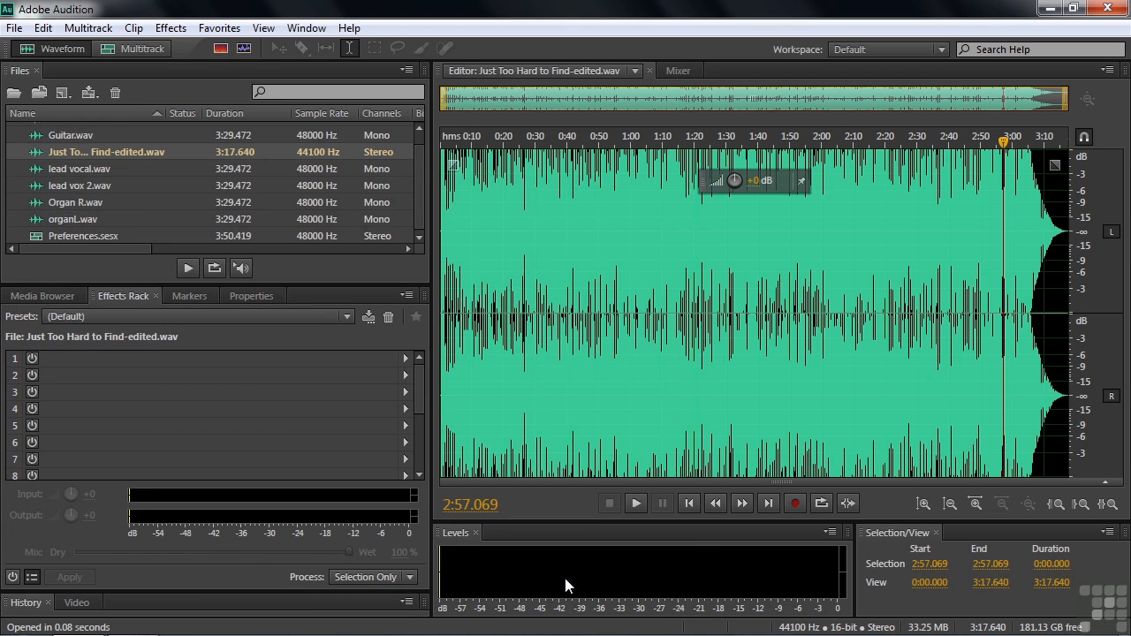
# Open Organ R.wav in the Waveform Editor and zoom the timeline to about 1:04 to 1:16
pyautogui.doubleClick(38, 202)
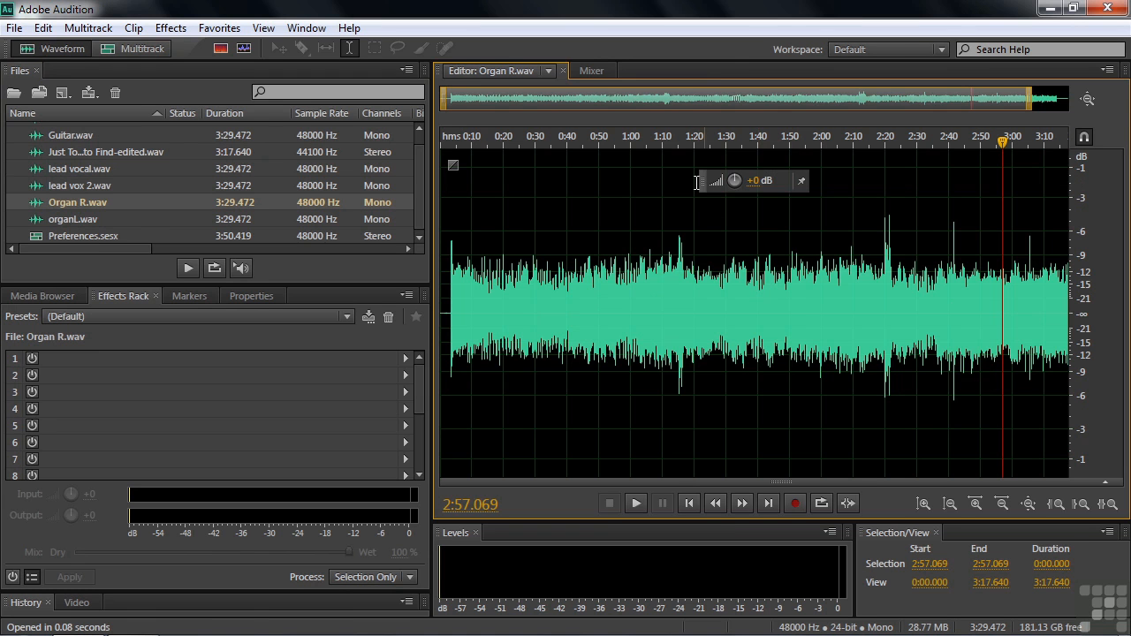
pyautogui.moveTo(652, 143); pyautogui.dragTo(681, 143)
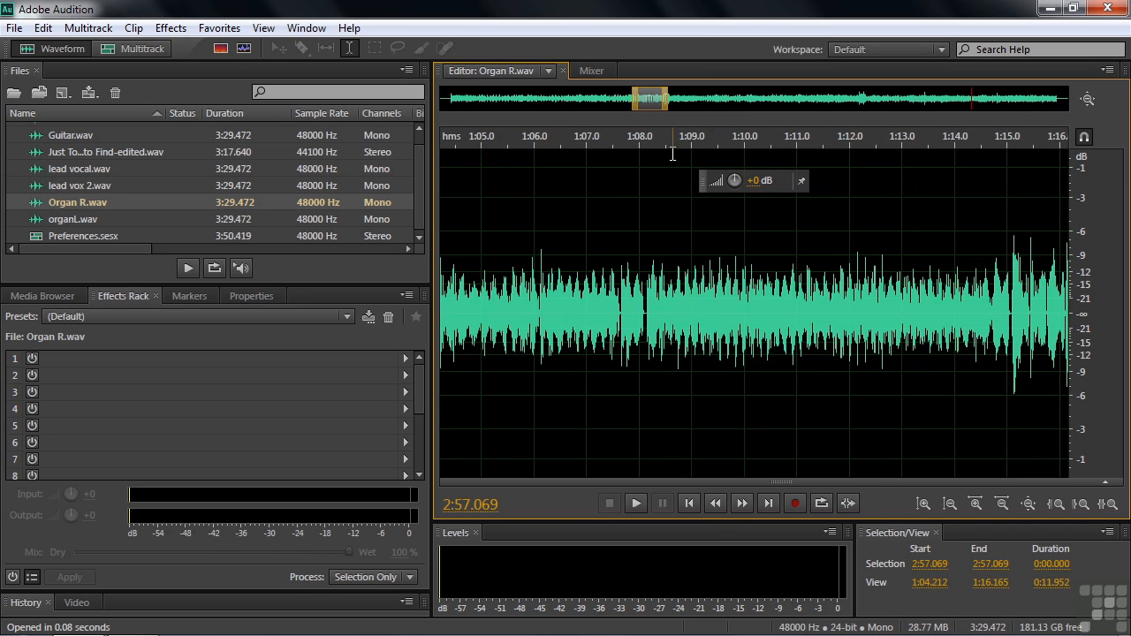
pyautogui.click(674, 152)
# Select about 1:08.179 to 1:09.000 in Organ R.wav and open organL.wav to compare the same range
pyautogui.click(649, 319)
pyautogui.moveTo(649, 319); pyautogui.dragTo(690, 318)
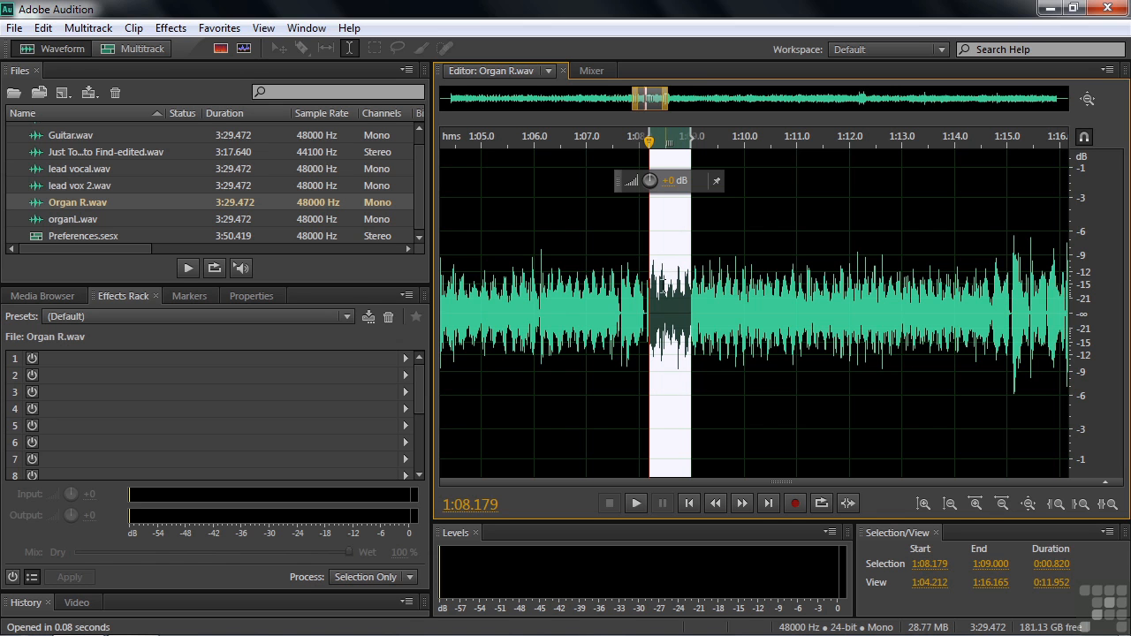
pyautogui.doubleClick(35, 219)
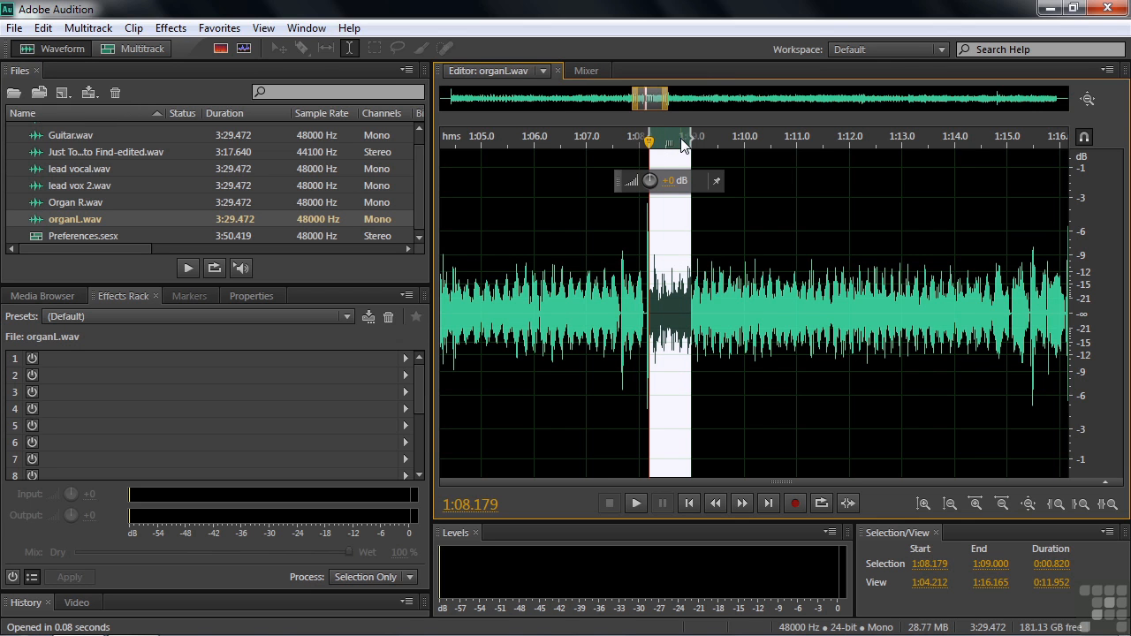
# Review the Default Fade Curve Type options in the General preferences and close them
pyautogui.click(43, 27)
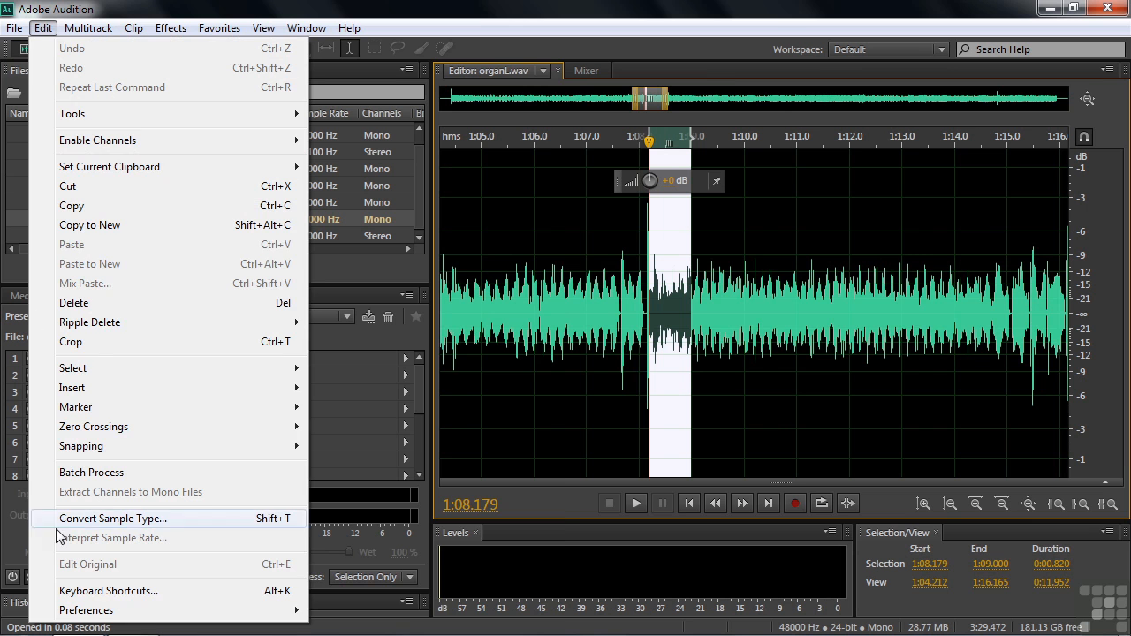
pyautogui.moveTo(92, 612)
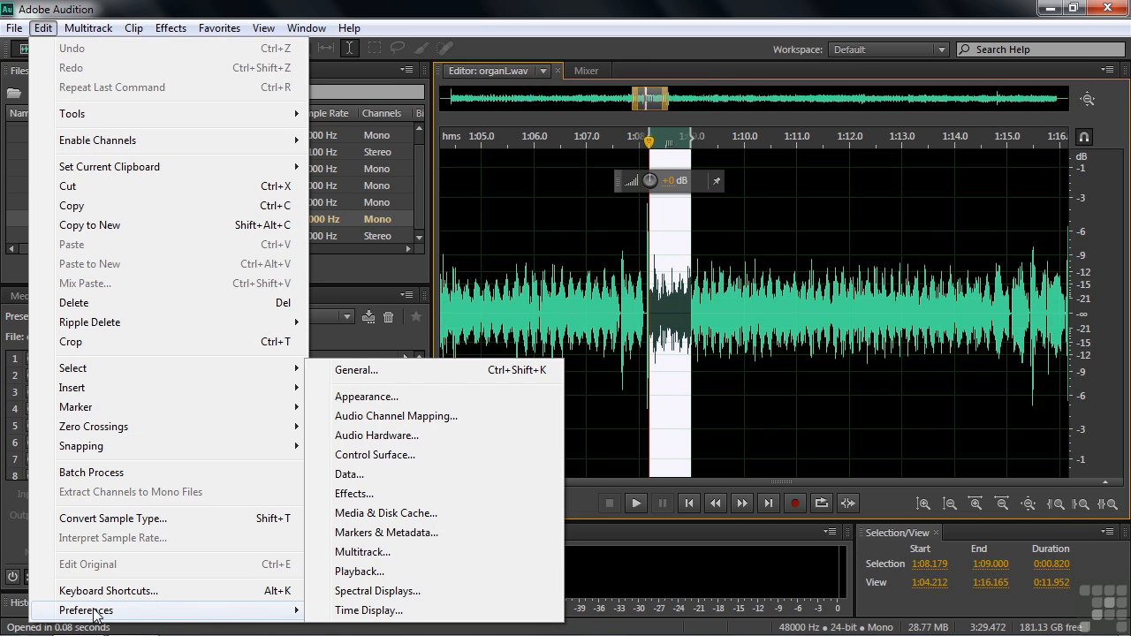
pyautogui.click(370, 371)
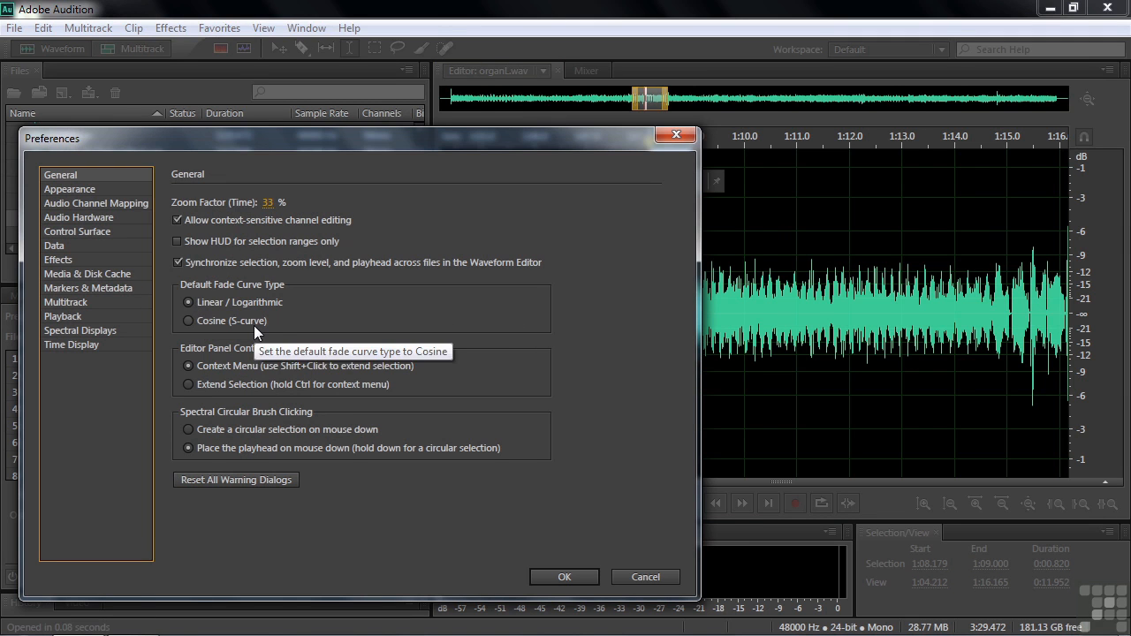
pyautogui.click(567, 581)
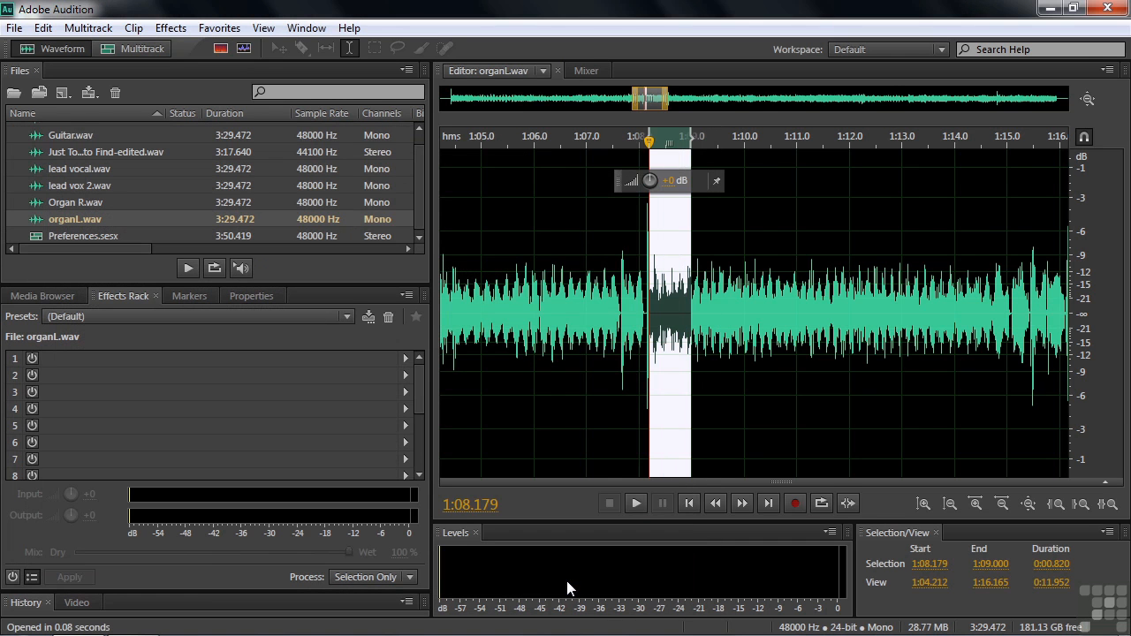
# Clear the selection, show all of organL.wav, and apply a linear fade-in with a value of about -39 at its start
pyautogui.click(738, 294)
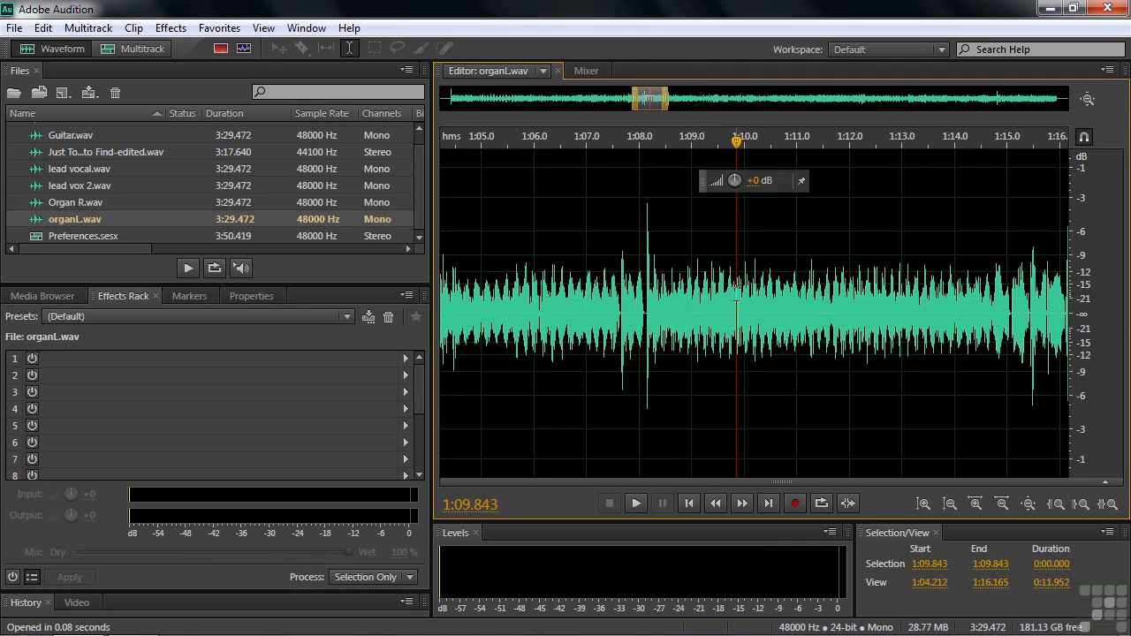
pyautogui.press('\\')
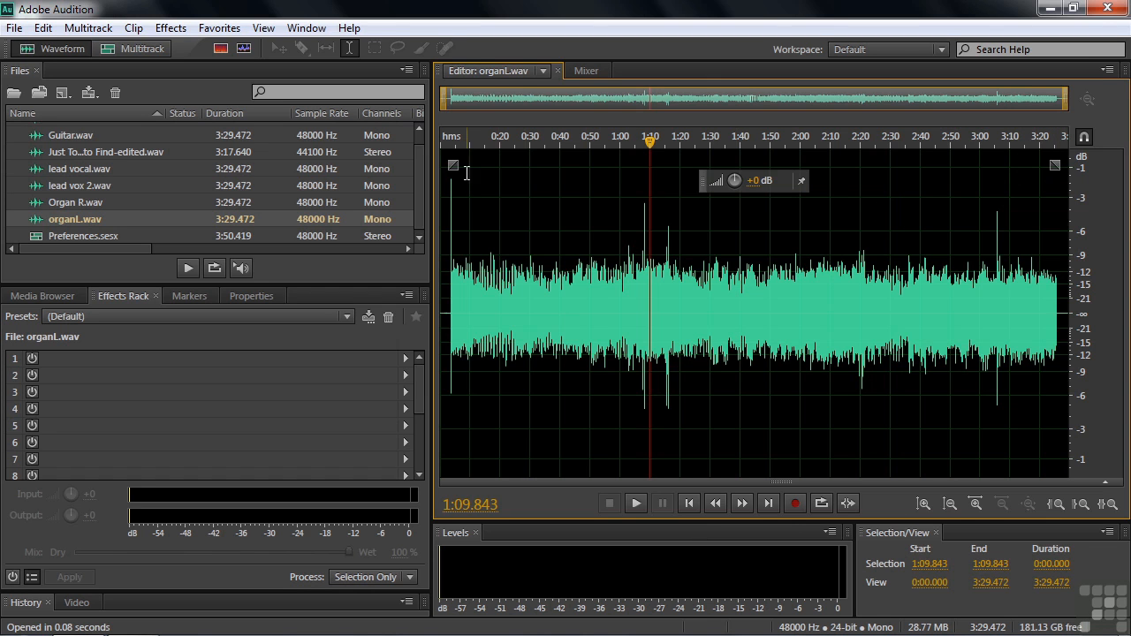
pyautogui.moveTo(454, 165); pyautogui.dragTo(483, 201)
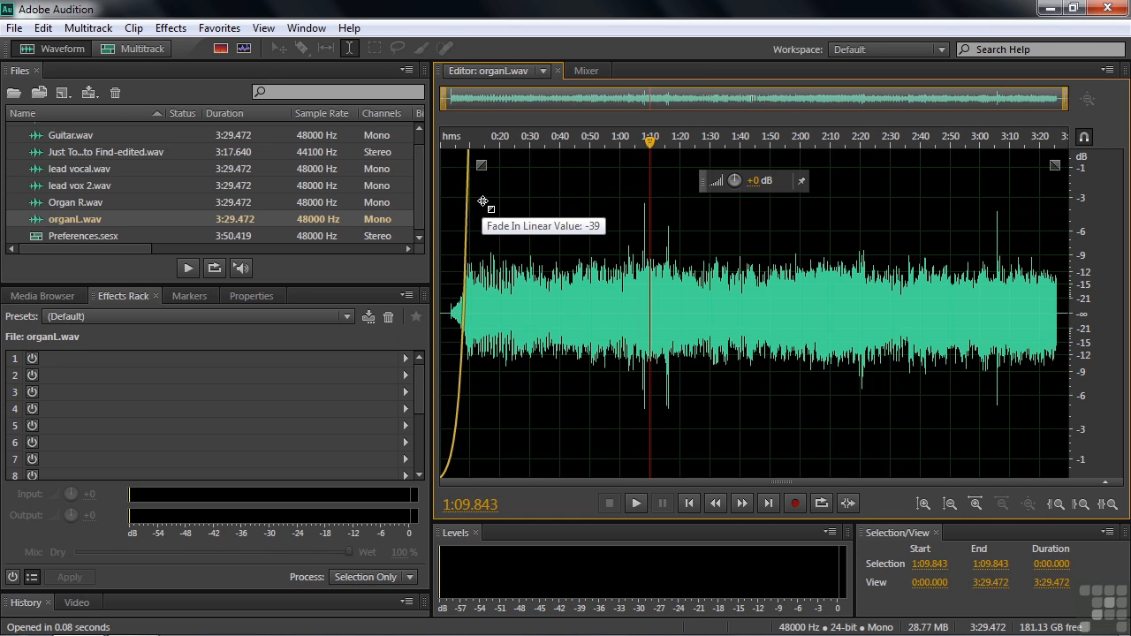
pyautogui.moveTo(483, 202); pyautogui.dragTo(483, 202)
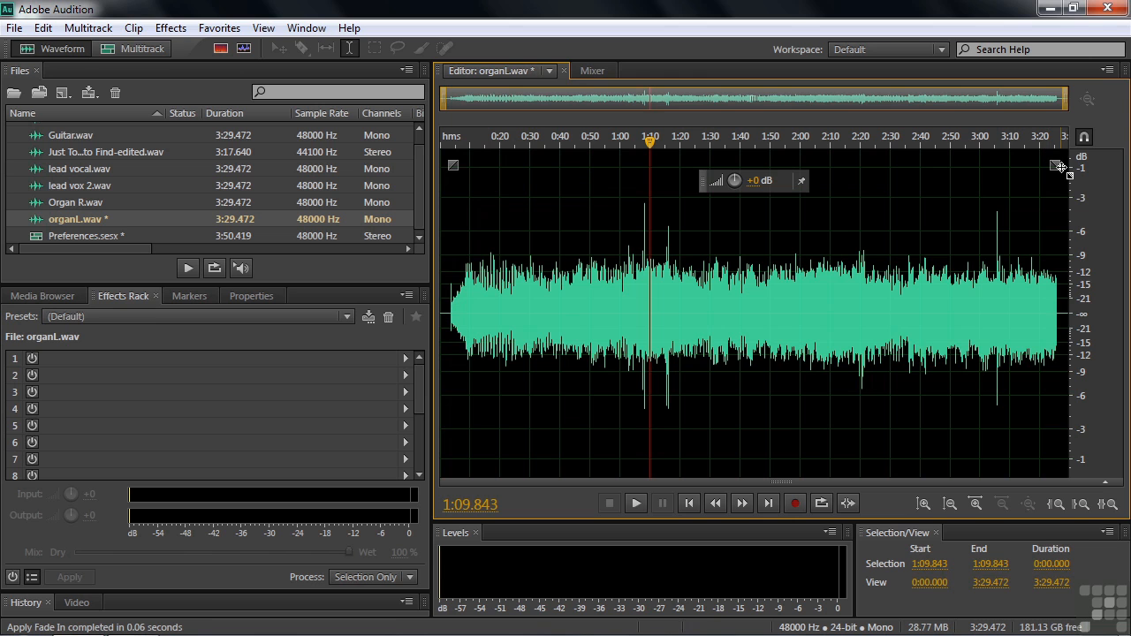
# Try a cosine fade-out with a value of about -10 at the end of organL.wav, and undo both fades
pyautogui.moveTo(1059, 168); pyautogui.dragTo(1002, 180)
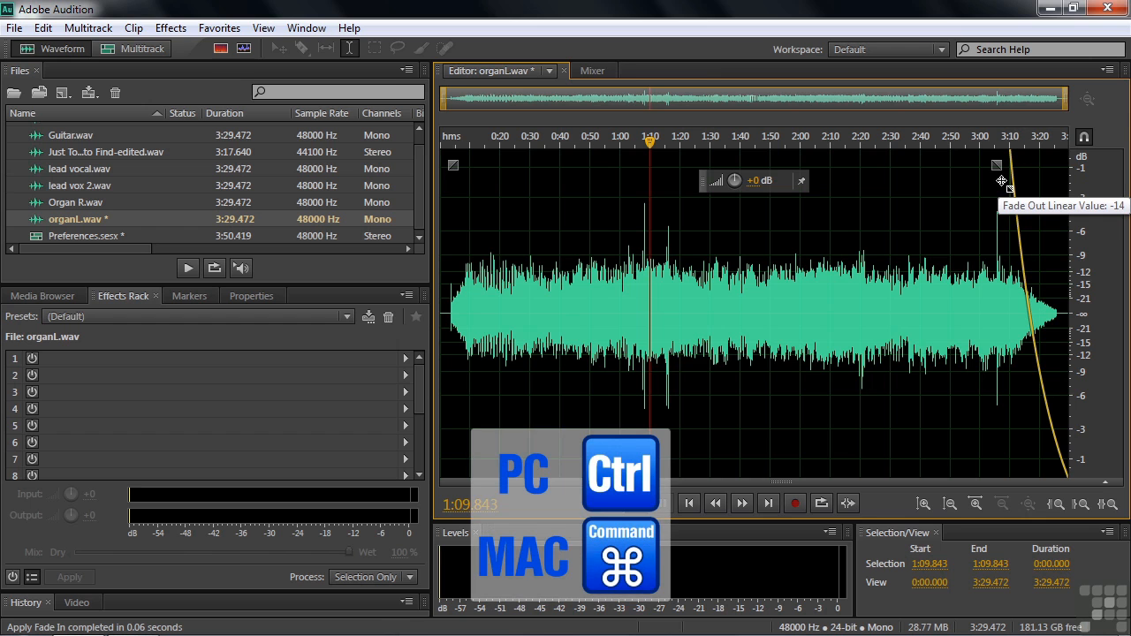
pyautogui.moveTo(1002, 181); pyautogui.dragTo(1008, 178)
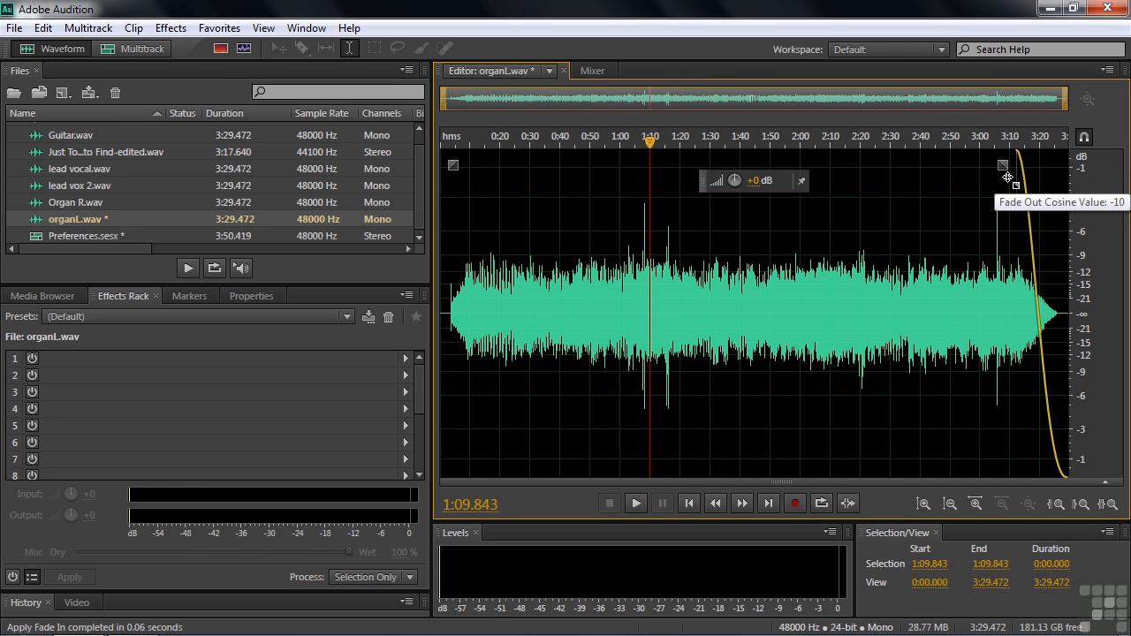
pyautogui.moveTo(1007, 178); pyautogui.dragTo(1006, 176)
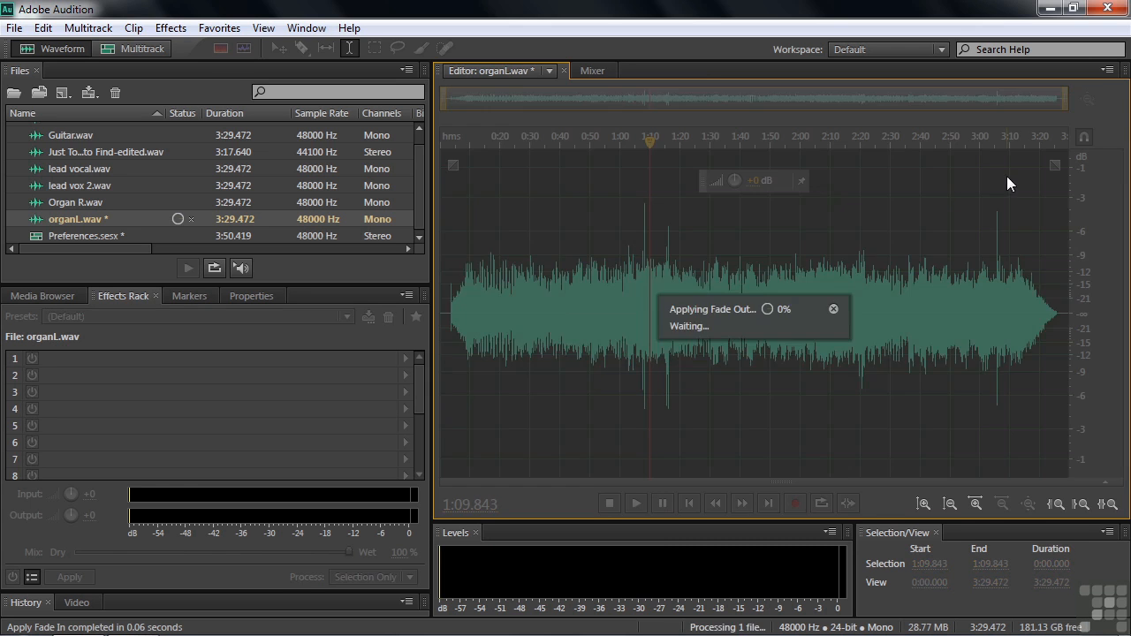
pyautogui.hotkey('ctrl', 'z')
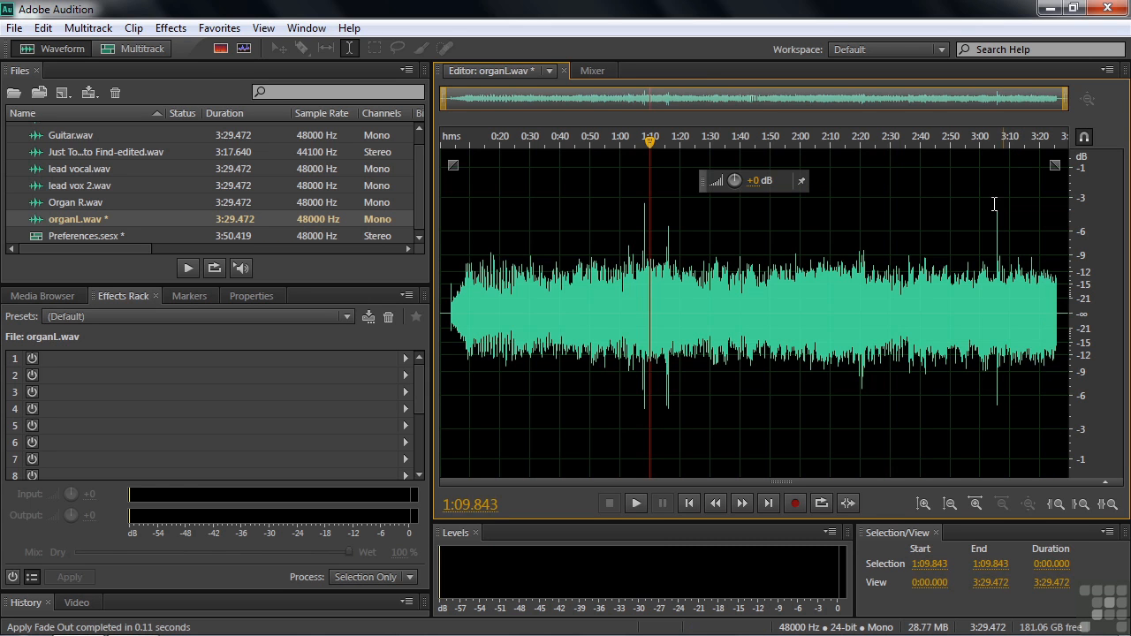
pyautogui.hotkey('ctrl', 'z')
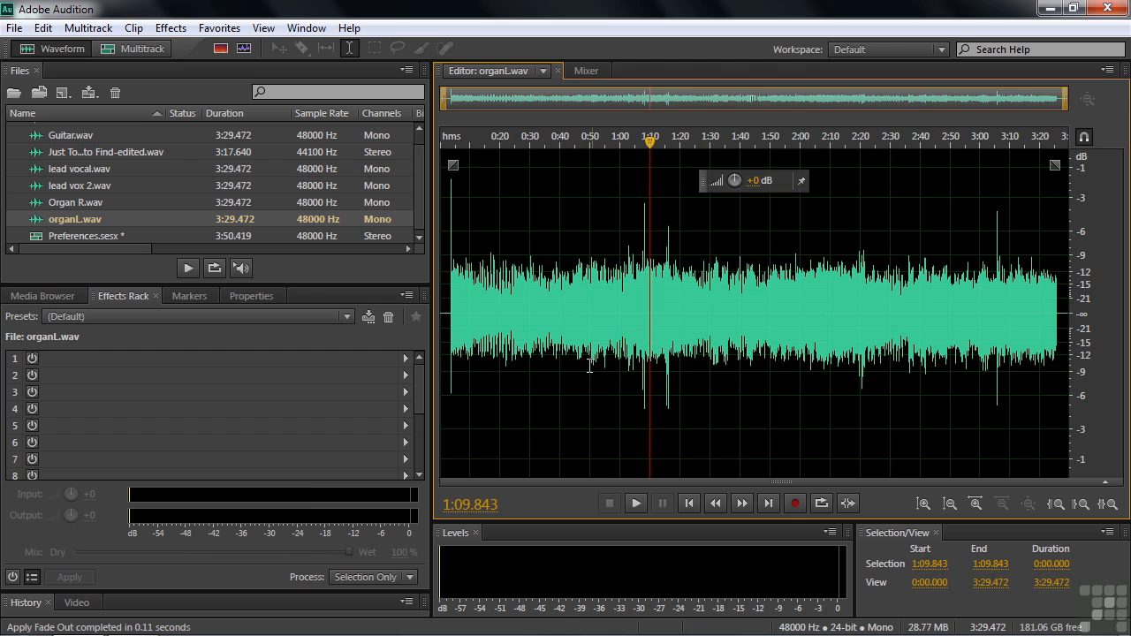
# Set the Default Fade Curve Type to Cosine (S-curve) in the General preferences and apply it
pyautogui.click(41, 28)
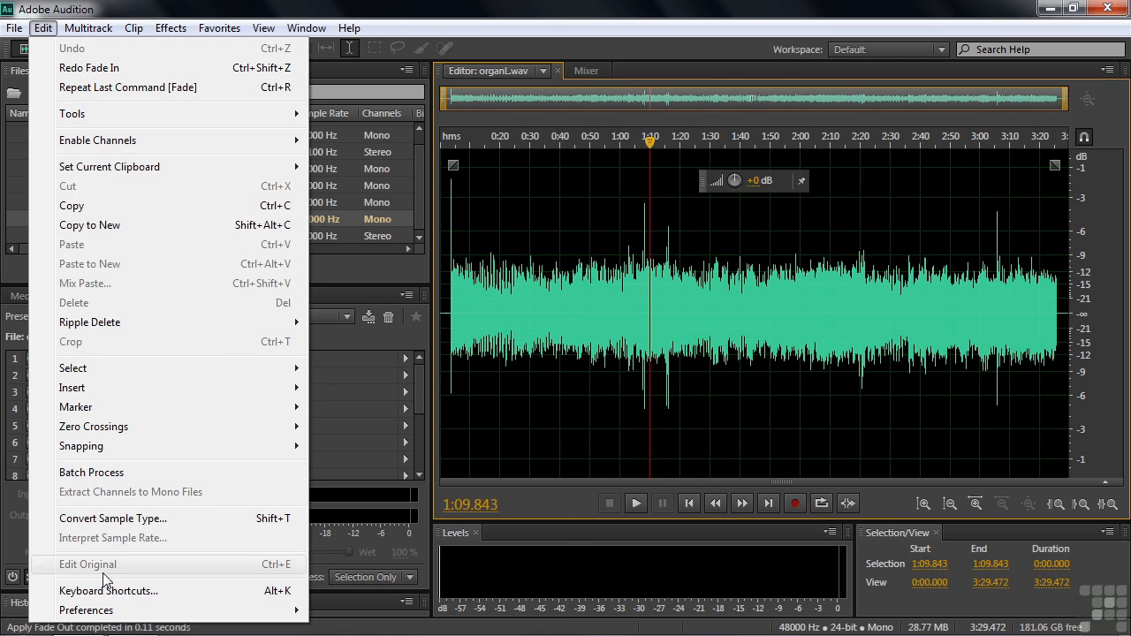
pyautogui.moveTo(78, 609)
pyautogui.click(411, 379)
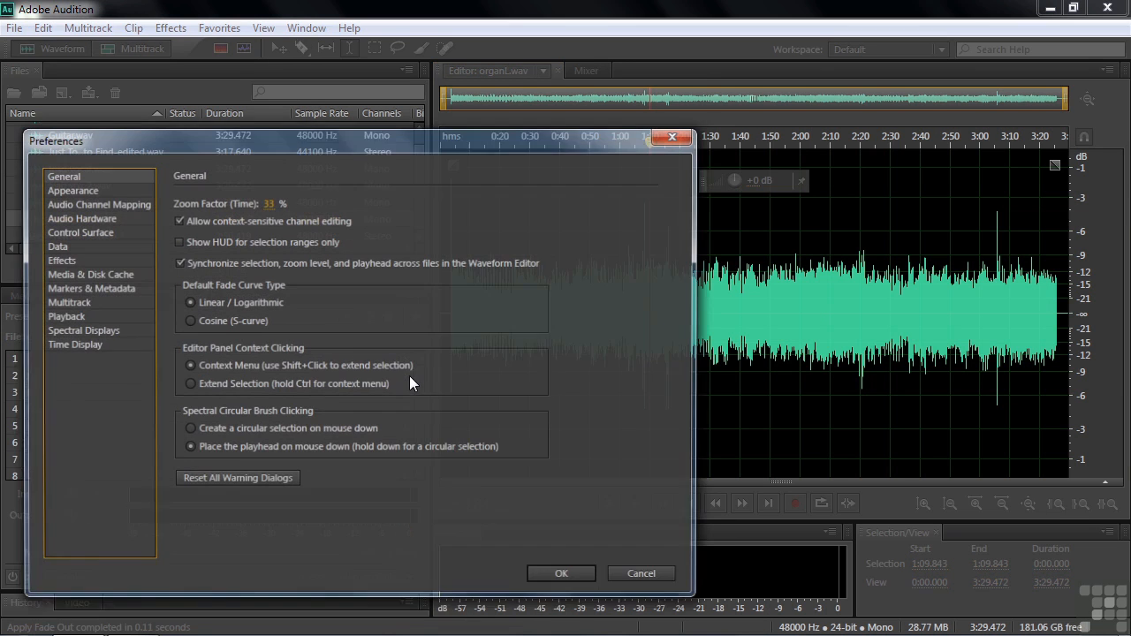
pyautogui.click(191, 320)
pyautogui.click(565, 578)
# Try a short cosine fade-in at the start of organL.wav and undo it
pyautogui.moveTo(453, 167); pyautogui.dragTo(500, 164)
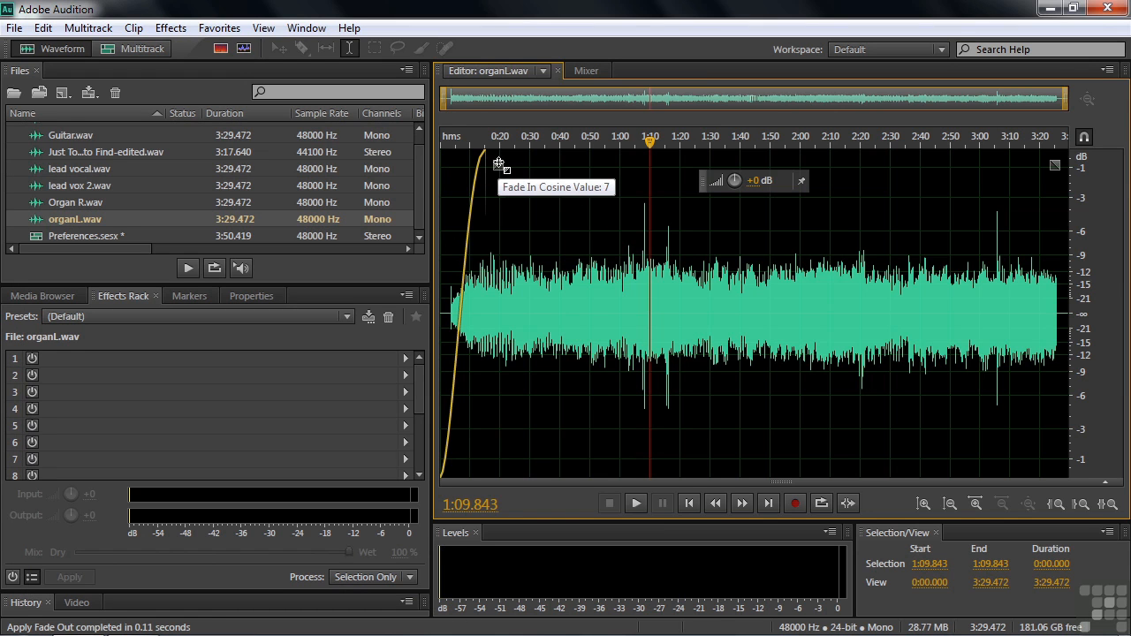
pyautogui.moveTo(499, 164)
pyautogui.mouseDown()
pyautogui.moveTo(495, 194)
pyautogui.moveTo(491, 153)
pyautogui.moveTo(491, 167)
pyautogui.mouseUp()
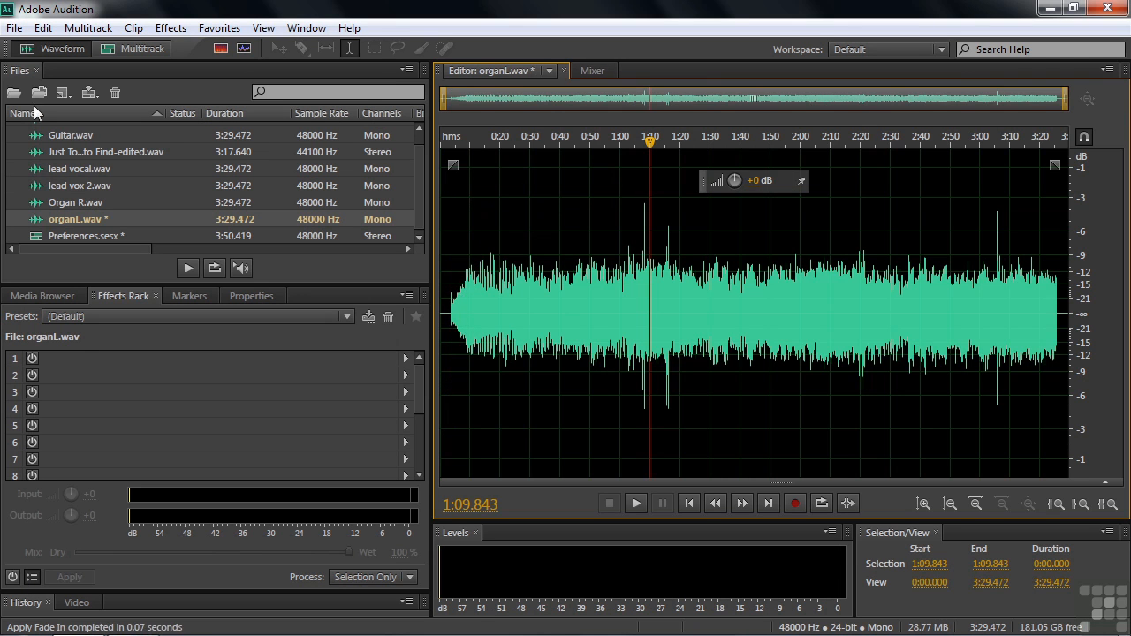
pyautogui.hotkey('ctrl', 'z')
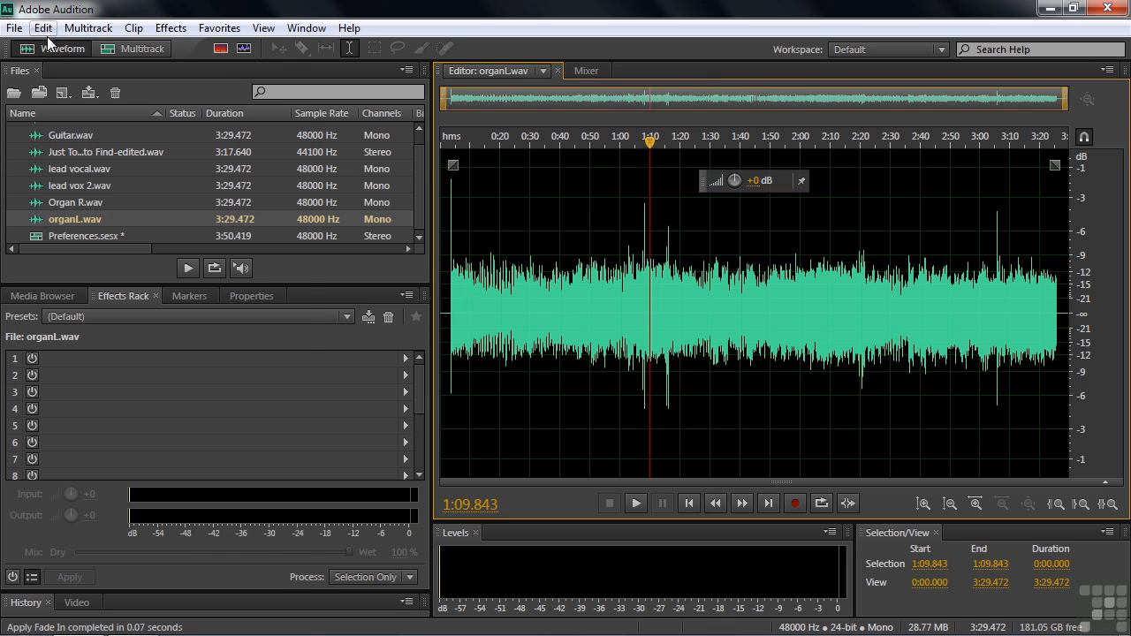
# Review the Editor Panel Context Clicking options in the General preferences and close them
pyautogui.click(42, 27)
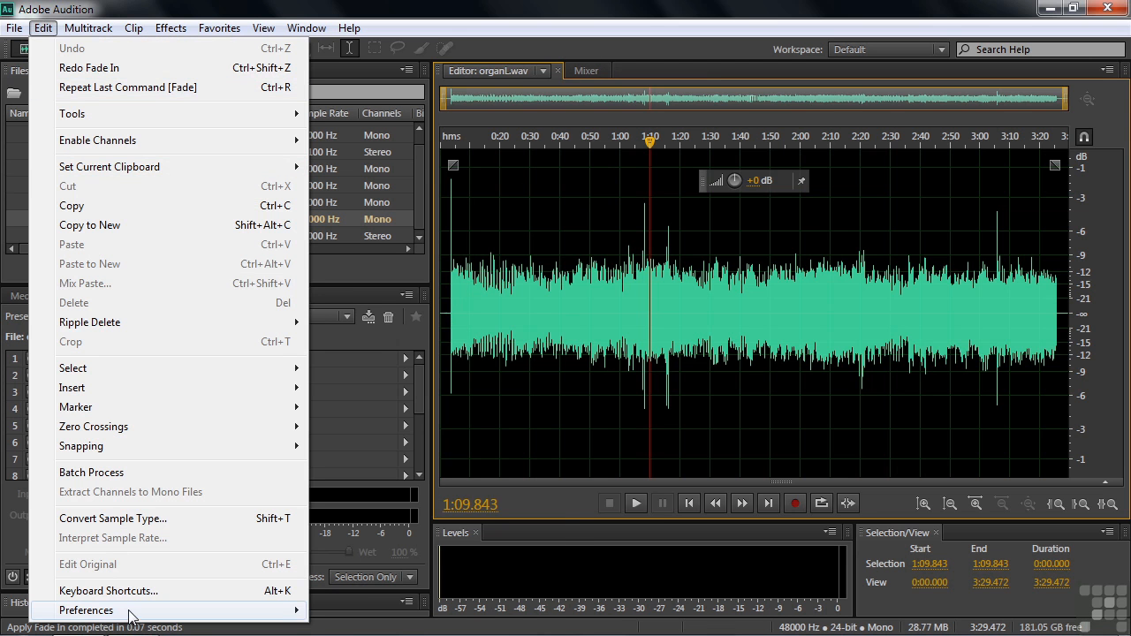
pyautogui.moveTo(145, 616)
pyautogui.click(377, 370)
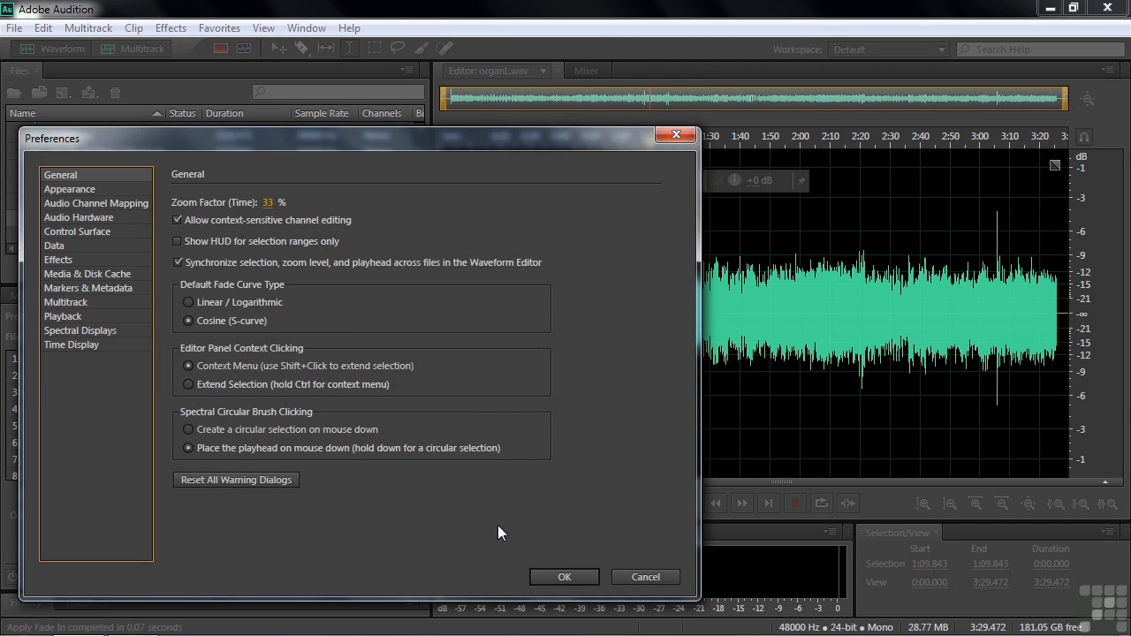
pyautogui.click(552, 573)
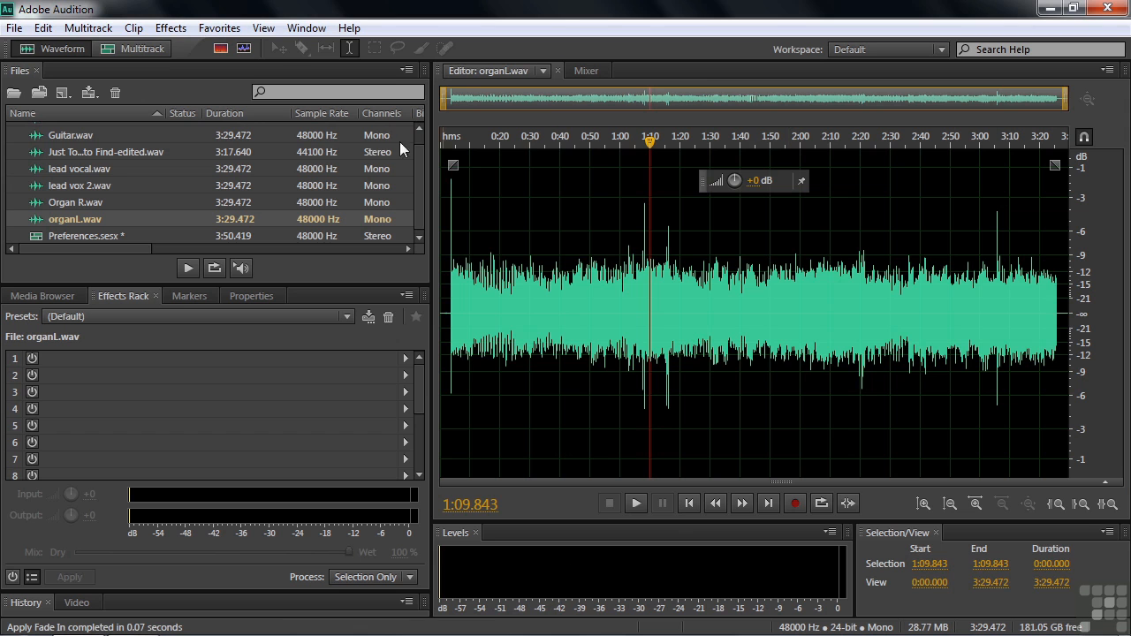
# Compare the context menus of the waveform, lead vocal.wav in the file list, the Effects Rack and the Levels meter
pyautogui.rightClick(502, 205)
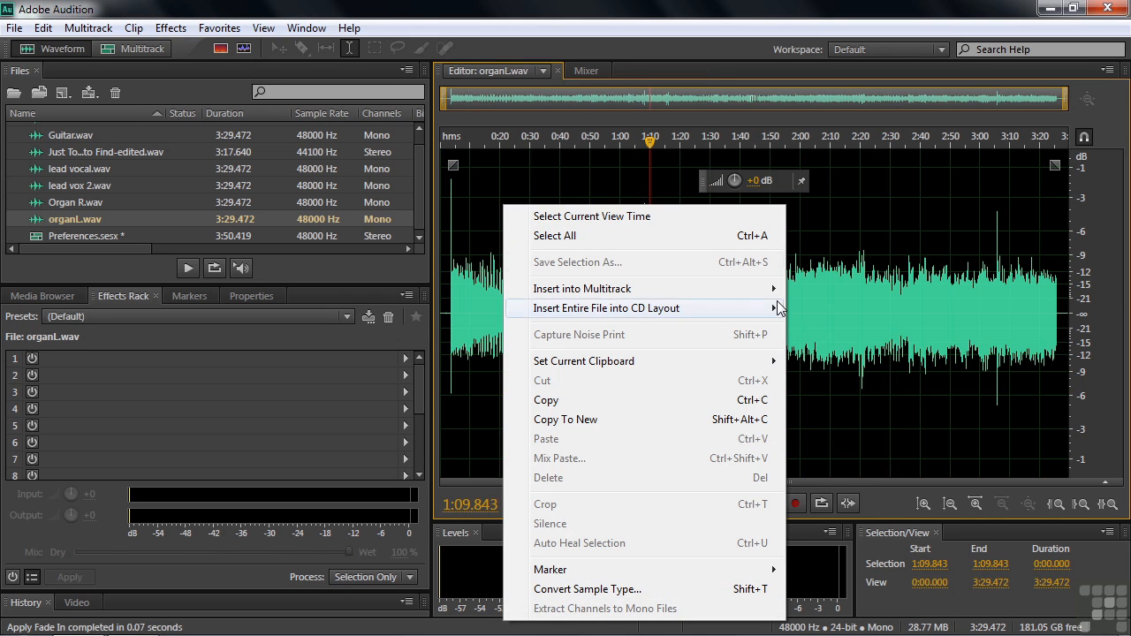
pyautogui.rightClick(188, 162)
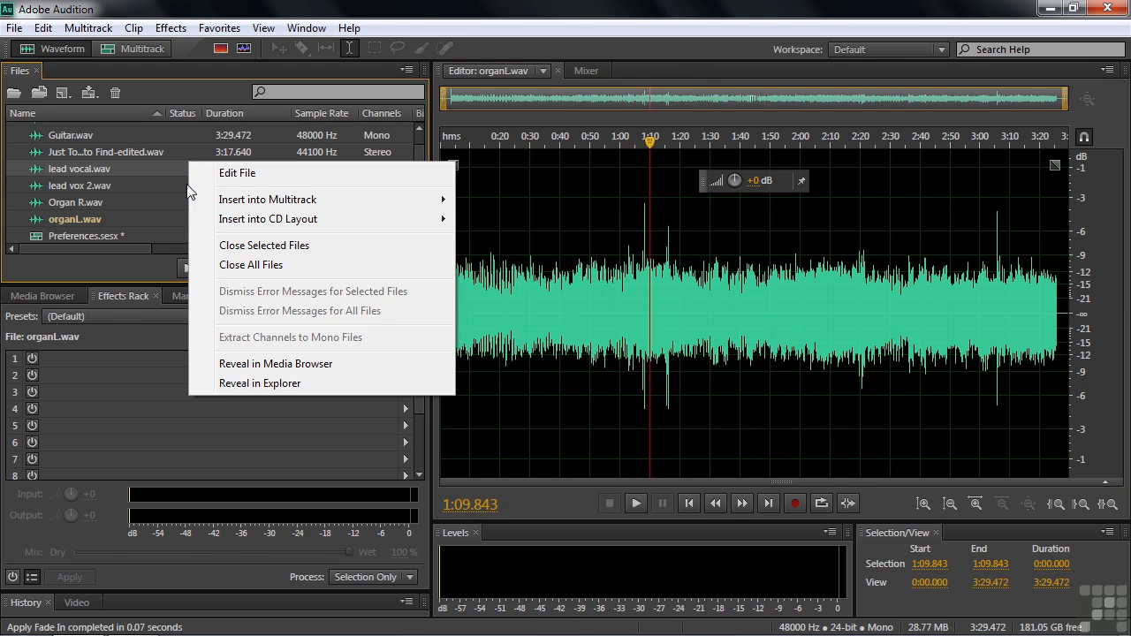
pyautogui.rightClick(127, 389)
pyautogui.rightClick(510, 566)
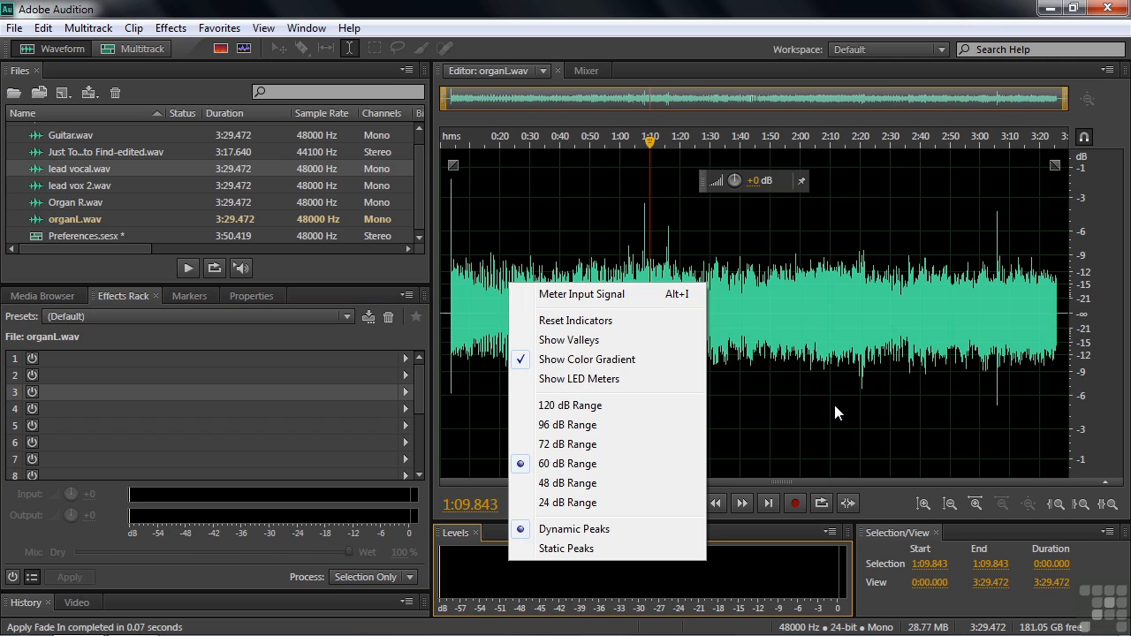
pyautogui.rightClick(804, 341)
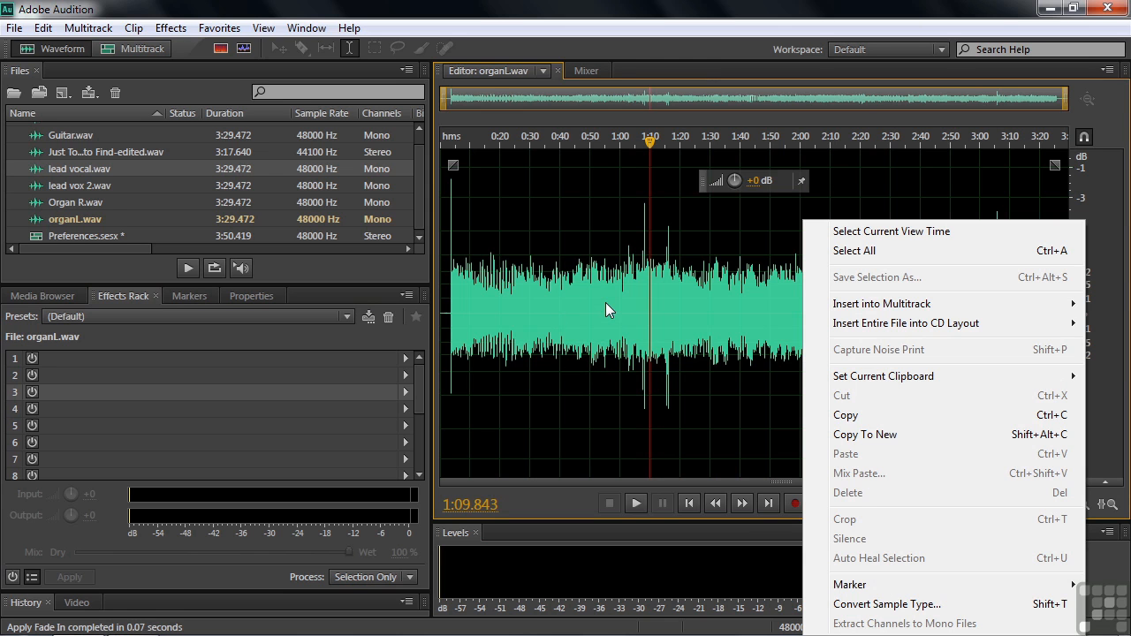
pyautogui.click(700, 305)
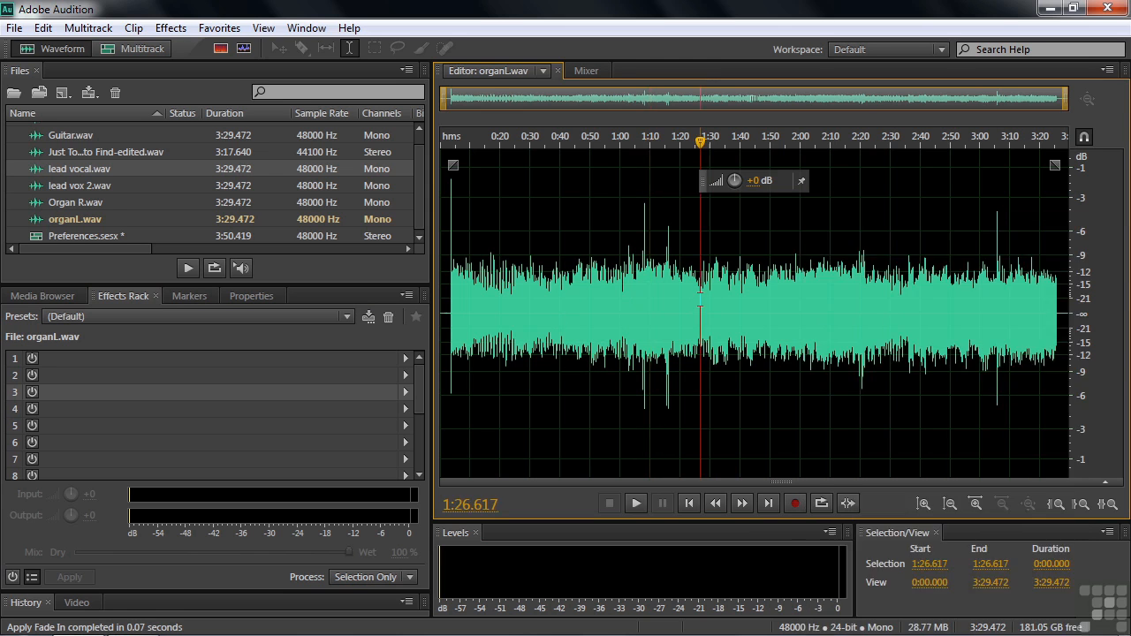
# Try selecting 1:10.000 to 2:06.685 in organL.wav, extend the selection to 0:31.229 through 3:01.189, and clear it
pyautogui.moveTo(652, 303); pyautogui.dragTo(820, 301)
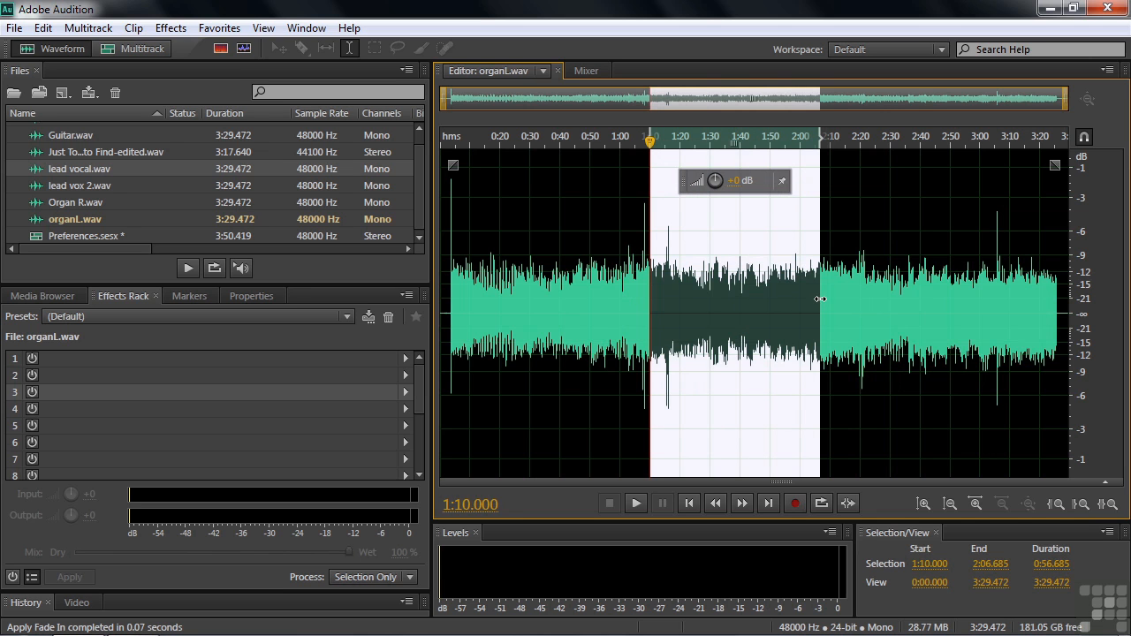
pyautogui.keyDown('shift'); pyautogui.click(921, 297); pyautogui.keyUp('shift')
pyautogui.keyDown('shift'); pyautogui.click(985, 305); pyautogui.keyUp('shift')
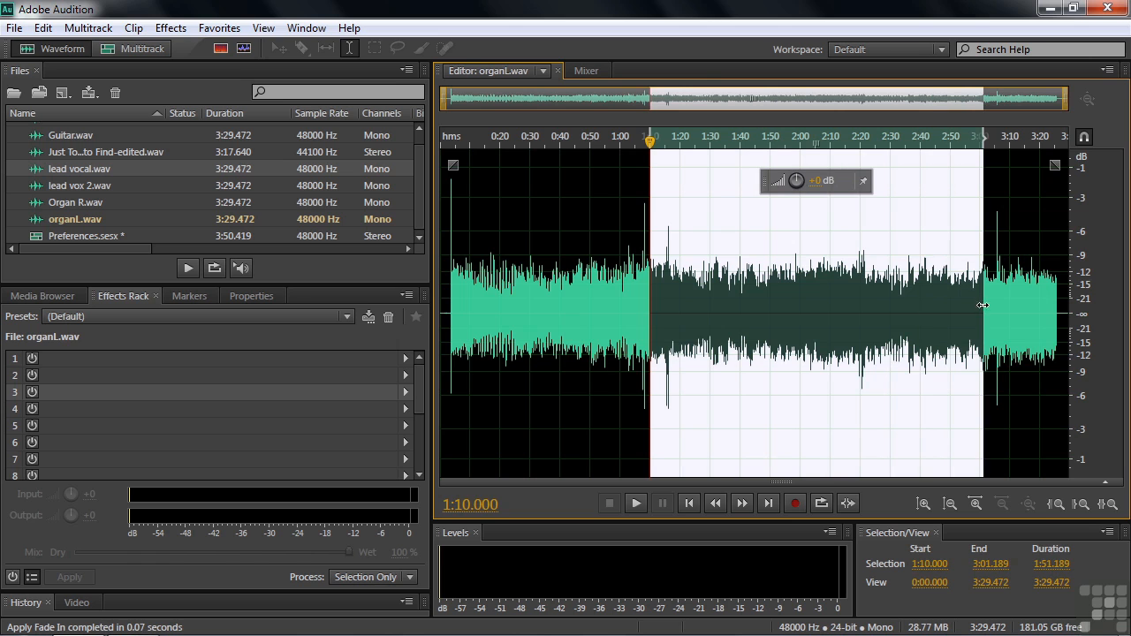
pyautogui.keyDown('shift'); pyautogui.click(576, 307); pyautogui.keyUp('shift')
pyautogui.keyDown('shift'); pyautogui.click(534, 306); pyautogui.keyUp('shift')
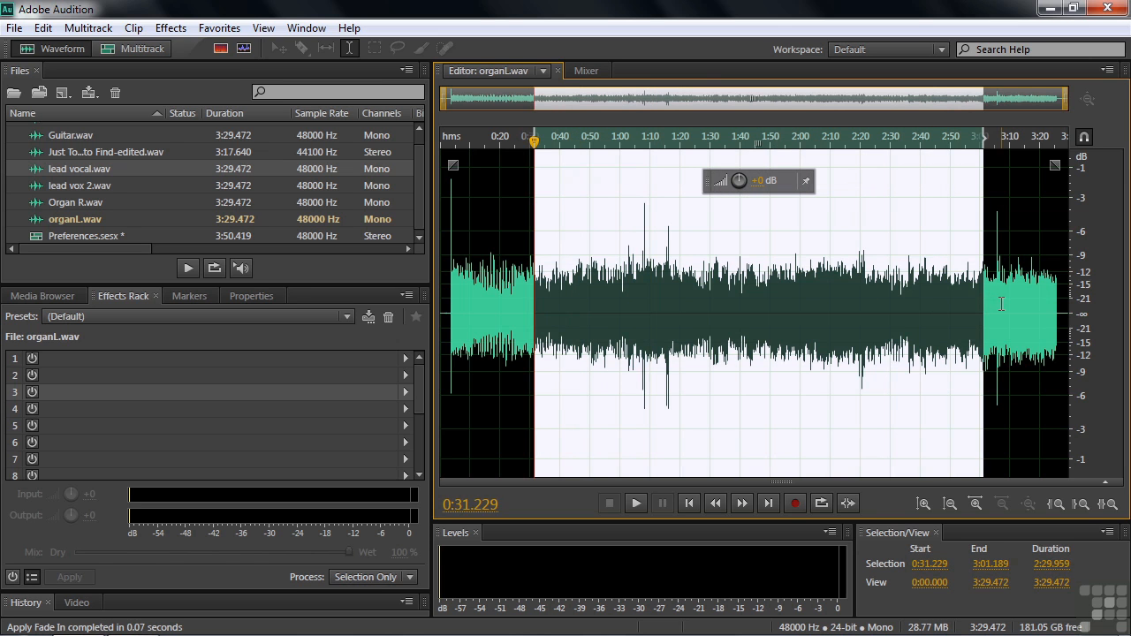
pyautogui.click(742, 302)
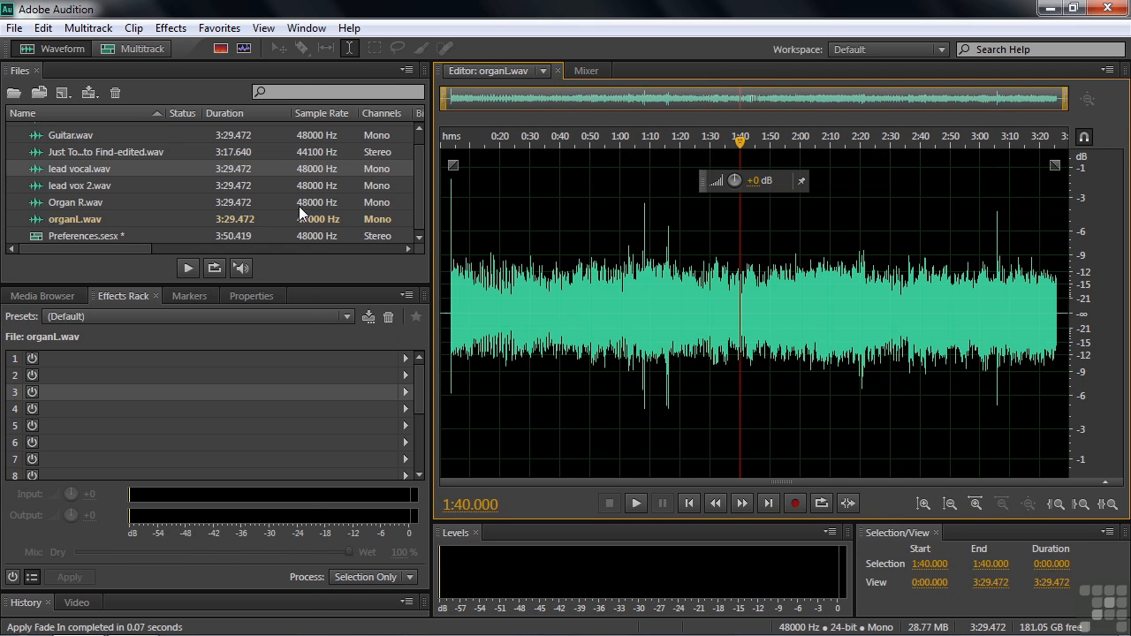
# Review the Spectral Circular Brush Clicking options in the General preferences and close them
pyautogui.click(42, 27)
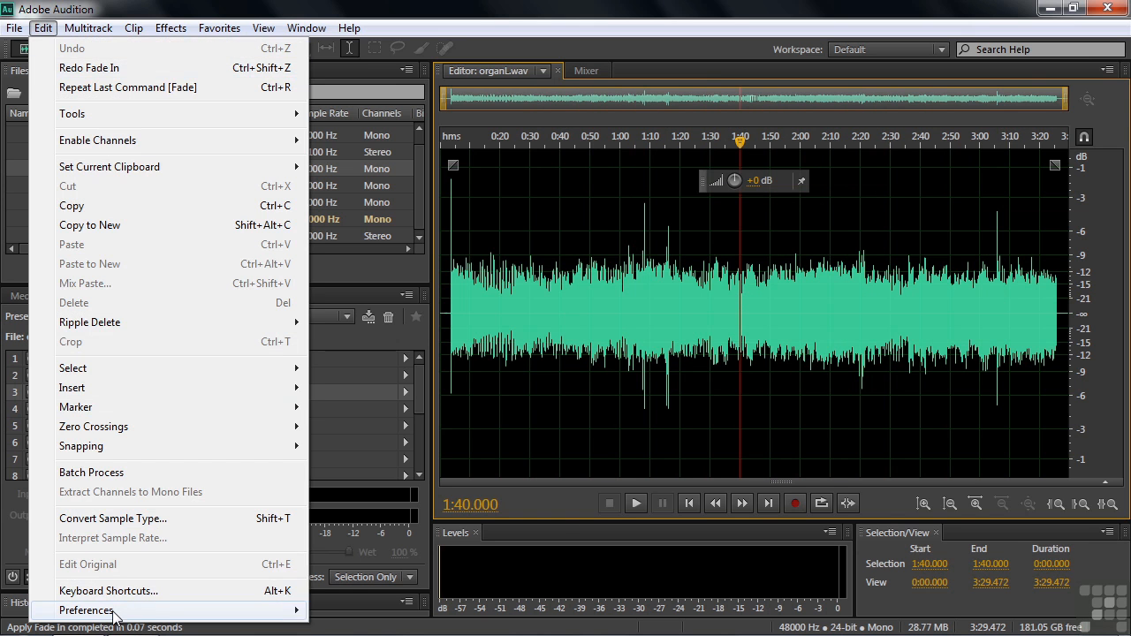
pyautogui.moveTo(113, 611)
pyautogui.click(353, 367)
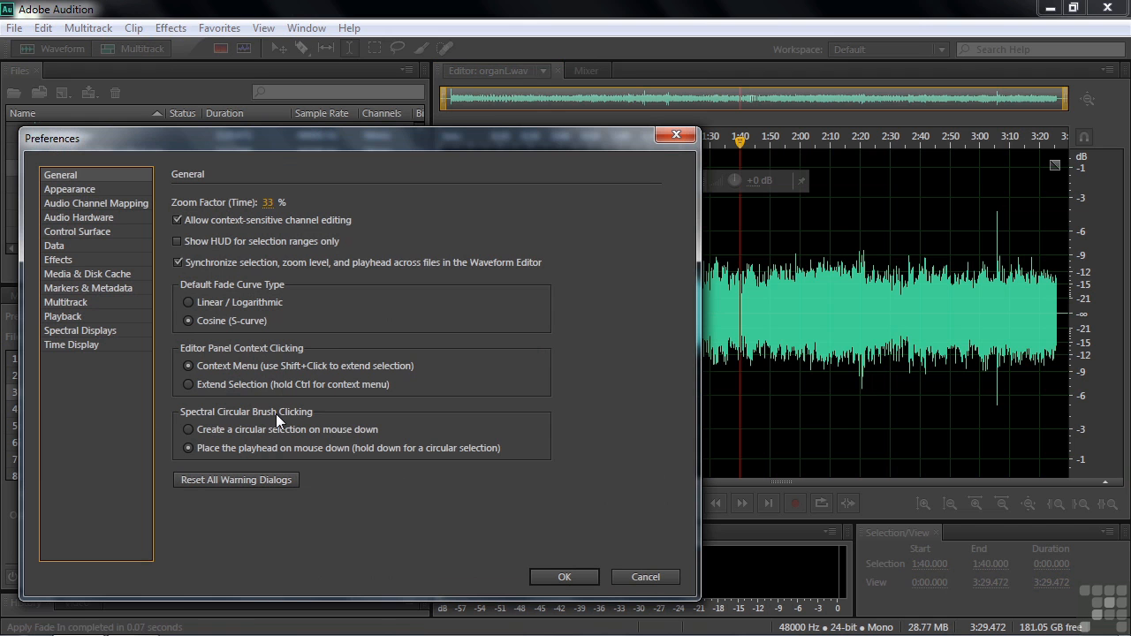
pyautogui.click(581, 578)
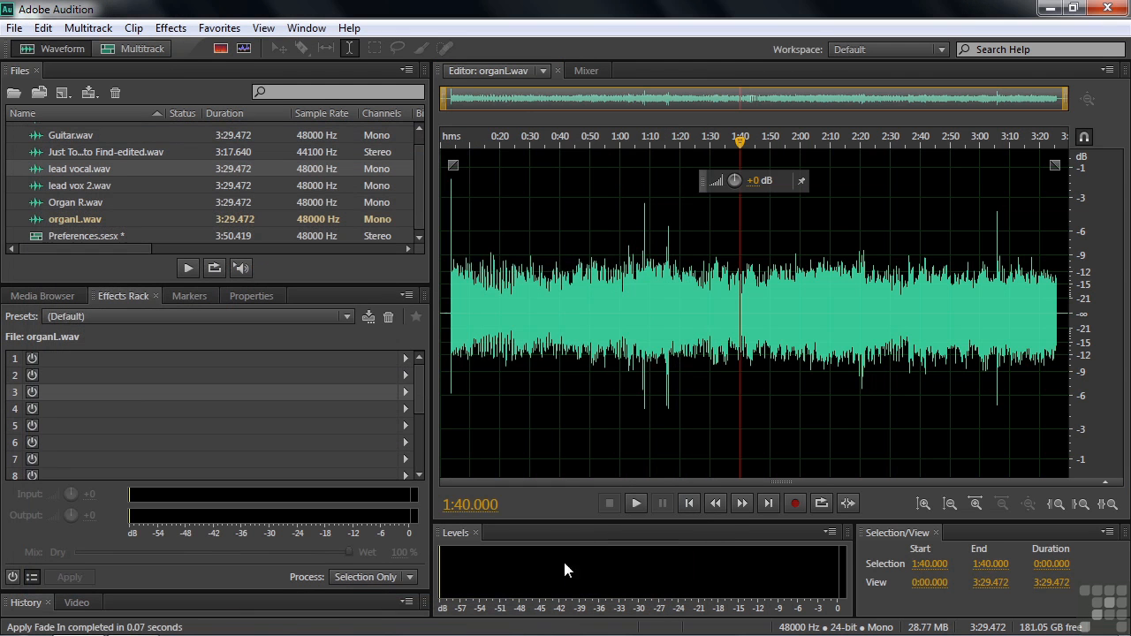
# Show the spectral frequency display of organL.wav and zoom the timeline to about 1:31 to 1:48
pyautogui.click(220, 48)
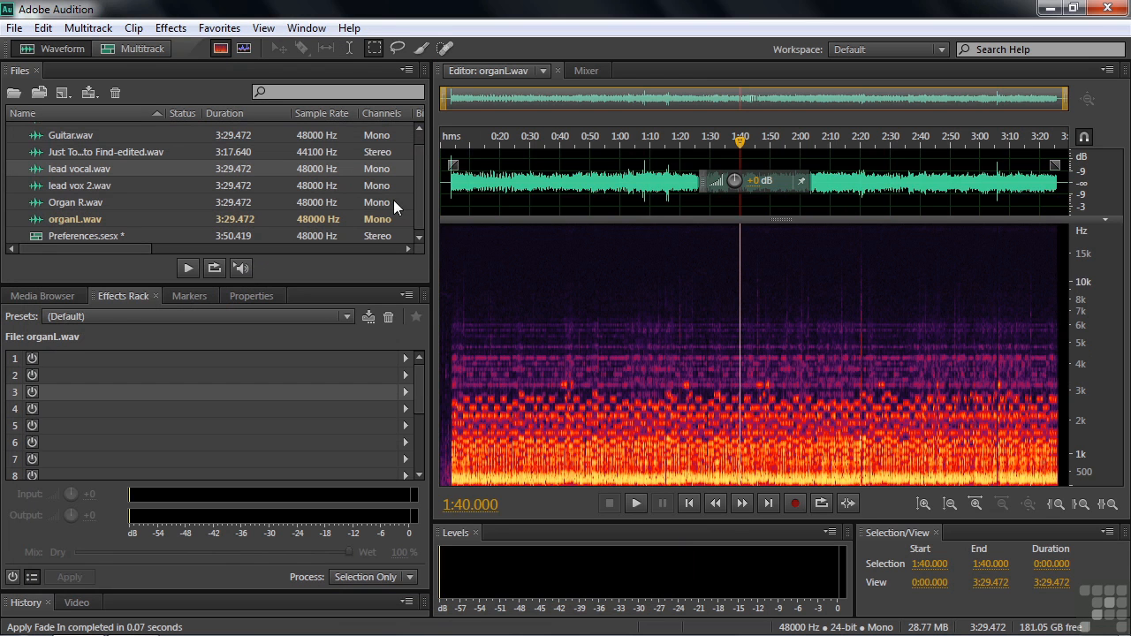
pyautogui.moveTo(727, 140); pyautogui.dragTo(765, 138)
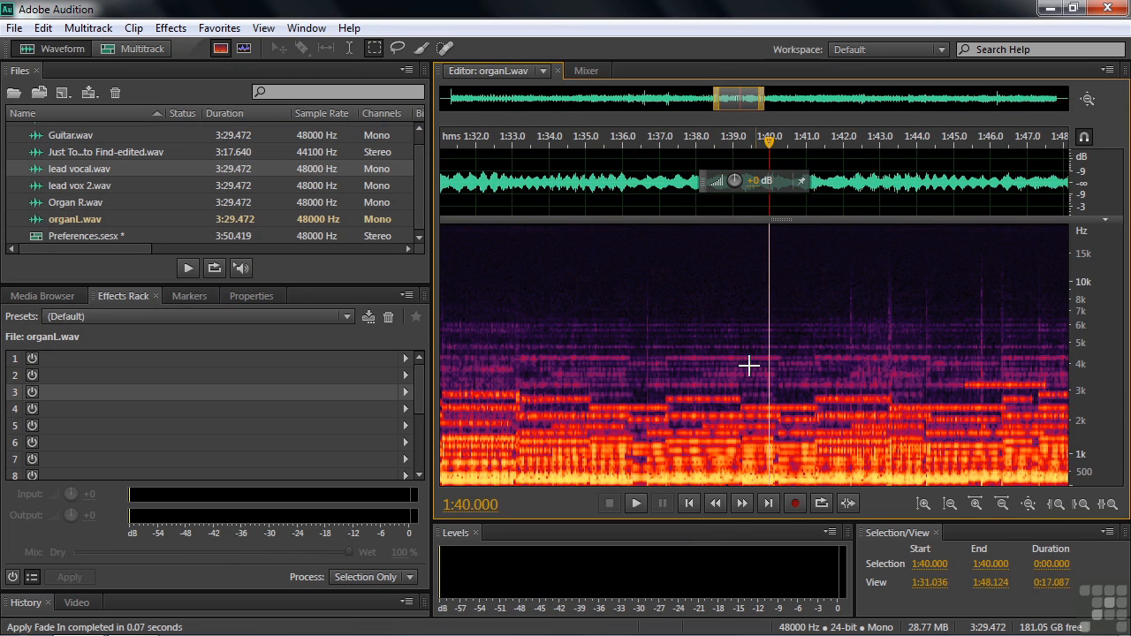
# Using the Paintbrush Selection tool on organL.wav's spectrum, place the playhead at different times, and paint and clear a freehand selection from about 1:33.2 to 1:39.0
pyautogui.click(421, 44)
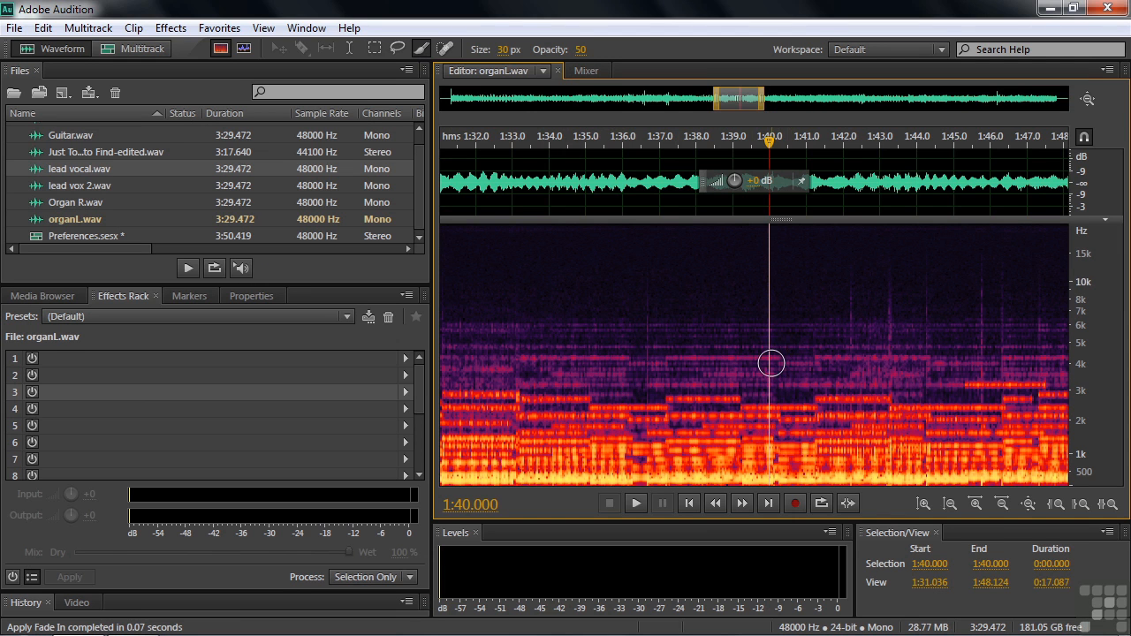
pyautogui.click(567, 394)
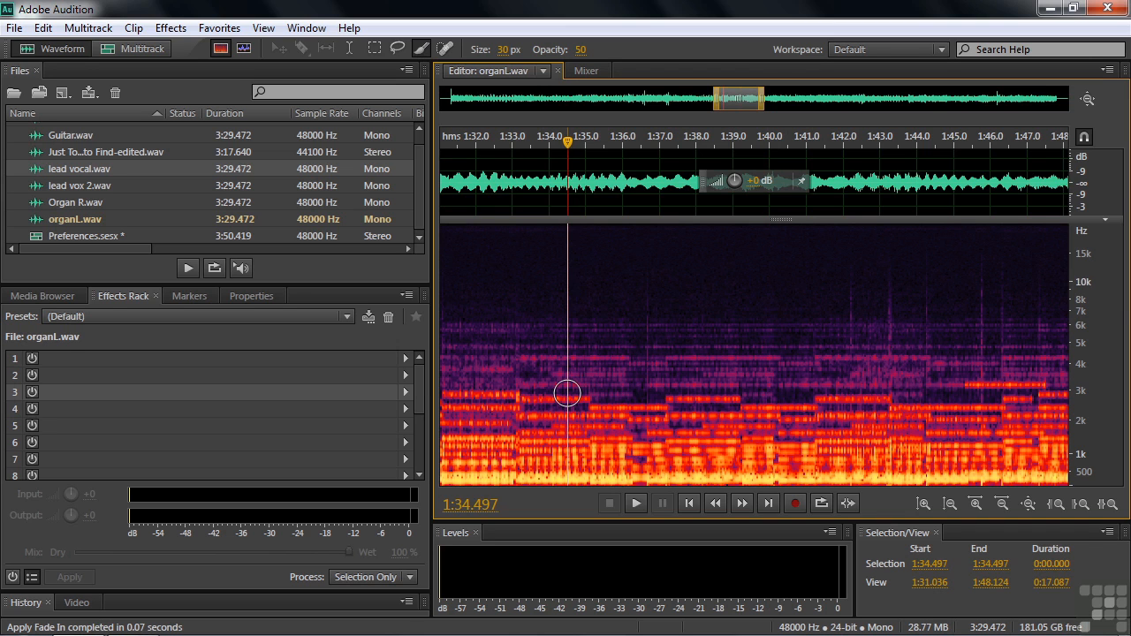
pyautogui.click(713, 391)
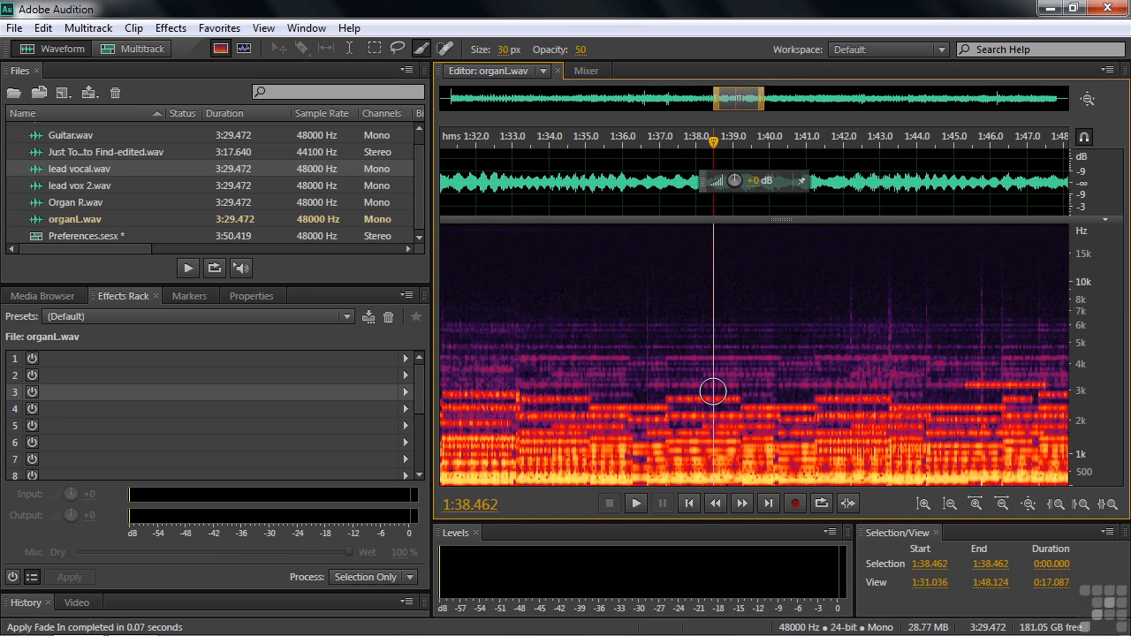
pyautogui.moveTo(561, 395)
pyautogui.mouseDown()
pyautogui.moveTo(579, 446)
pyautogui.moveTo(716, 414)
pyautogui.moveTo(531, 411)
pyautogui.moveTo(745, 365)
pyautogui.mouseUp()
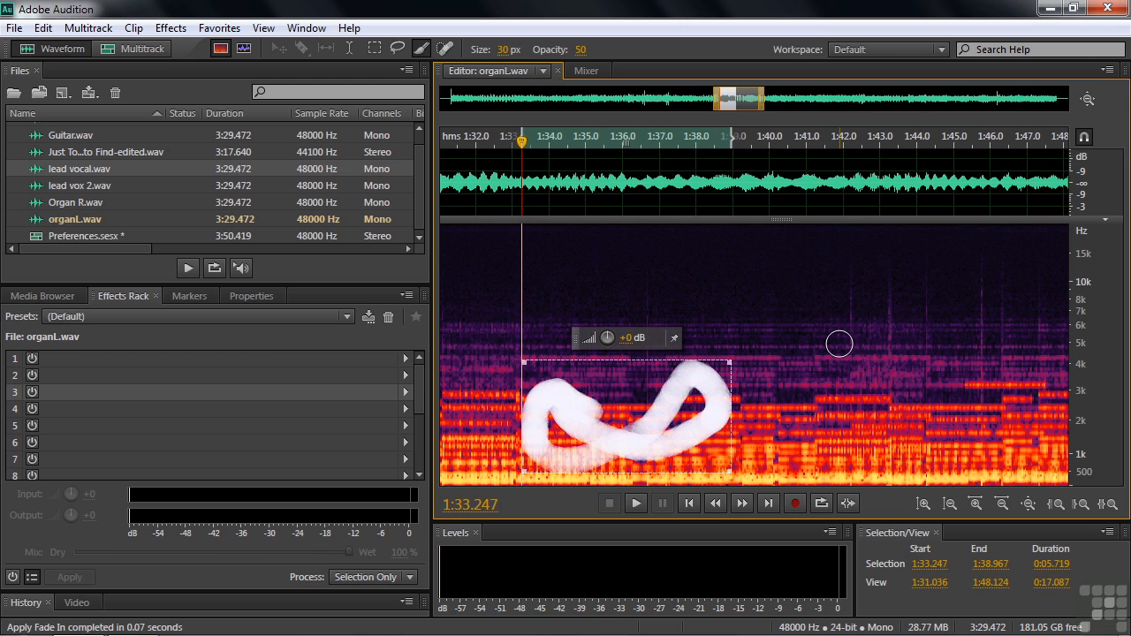
pyautogui.click(839, 344)
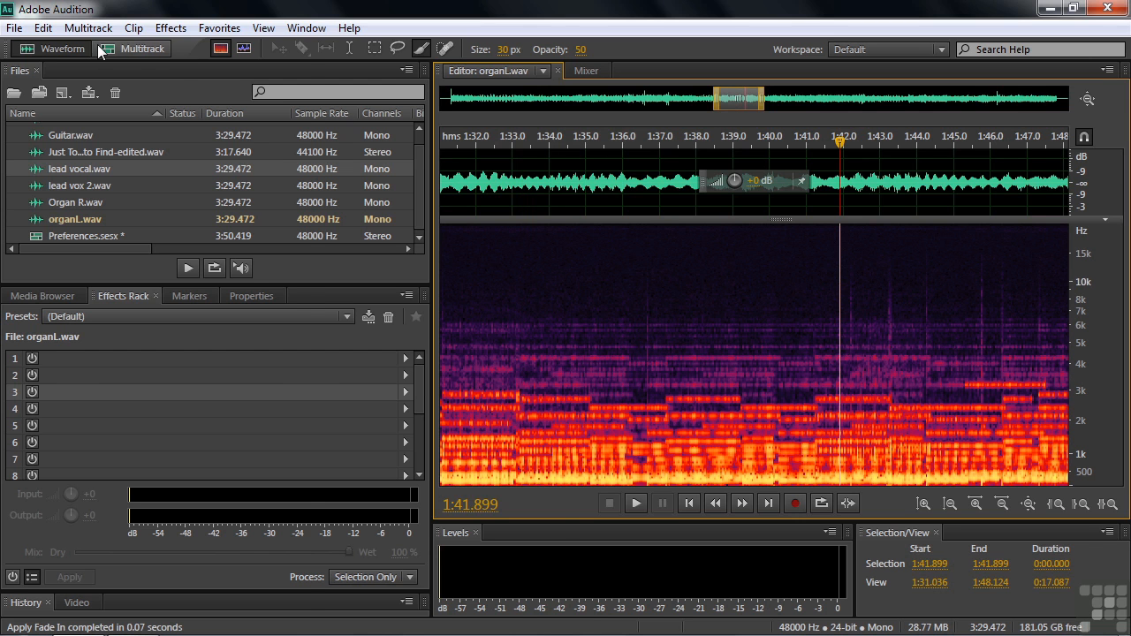
# Set Spectral Circular Brush Clicking in the General preferences to create a circular selection on mouse down
pyautogui.click(42, 27)
pyautogui.moveTo(89, 609)
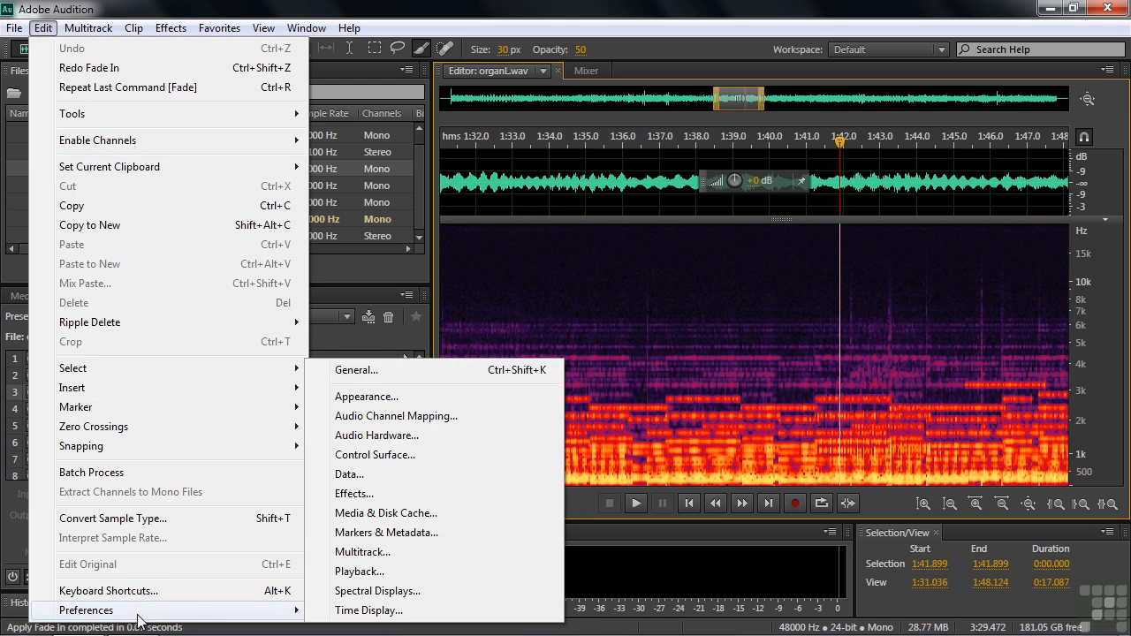
pyautogui.click(370, 371)
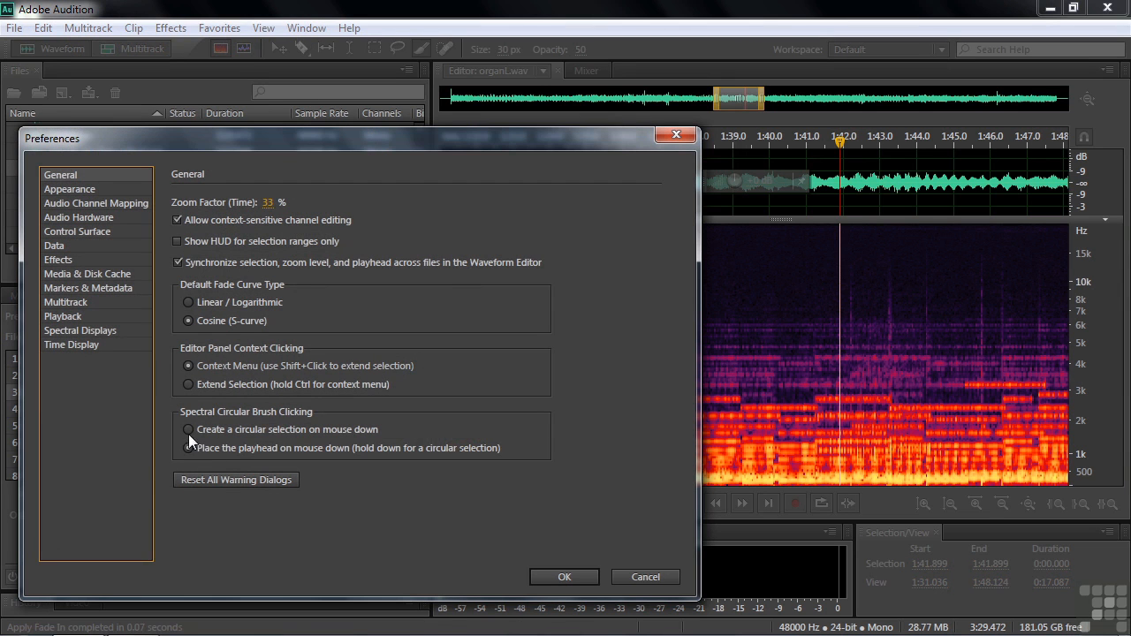
pyautogui.click(187, 428)
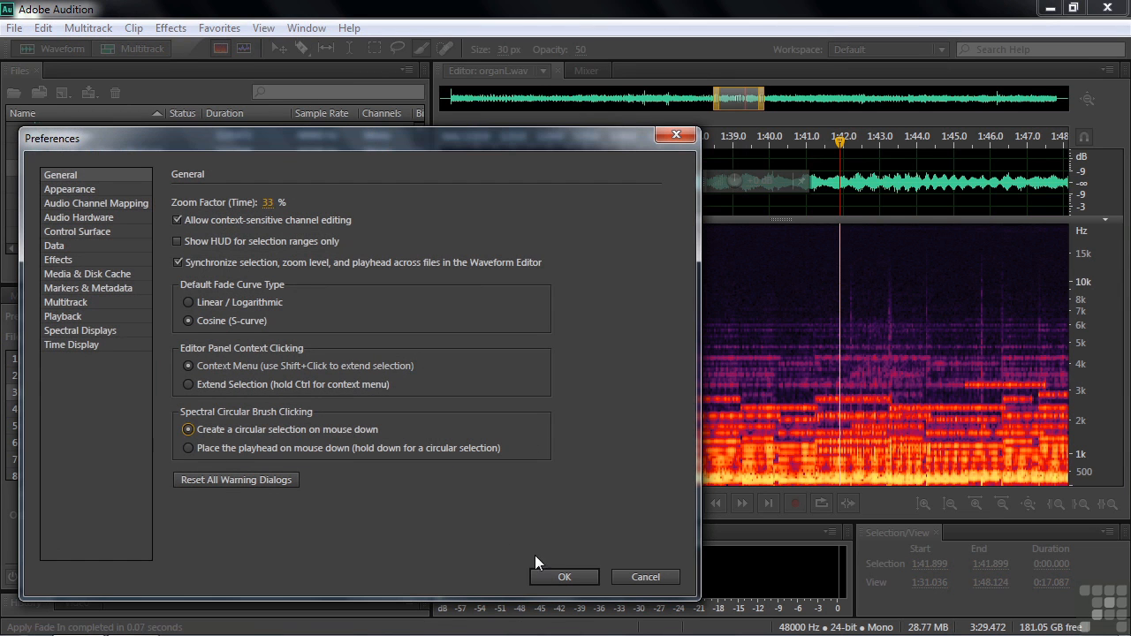
pyautogui.click(564, 578)
# Make single circular brush selections at several points of the organL.wav spectrum, ending with one from about 1:40.6 to 1:41.3
pyautogui.click(613, 353)
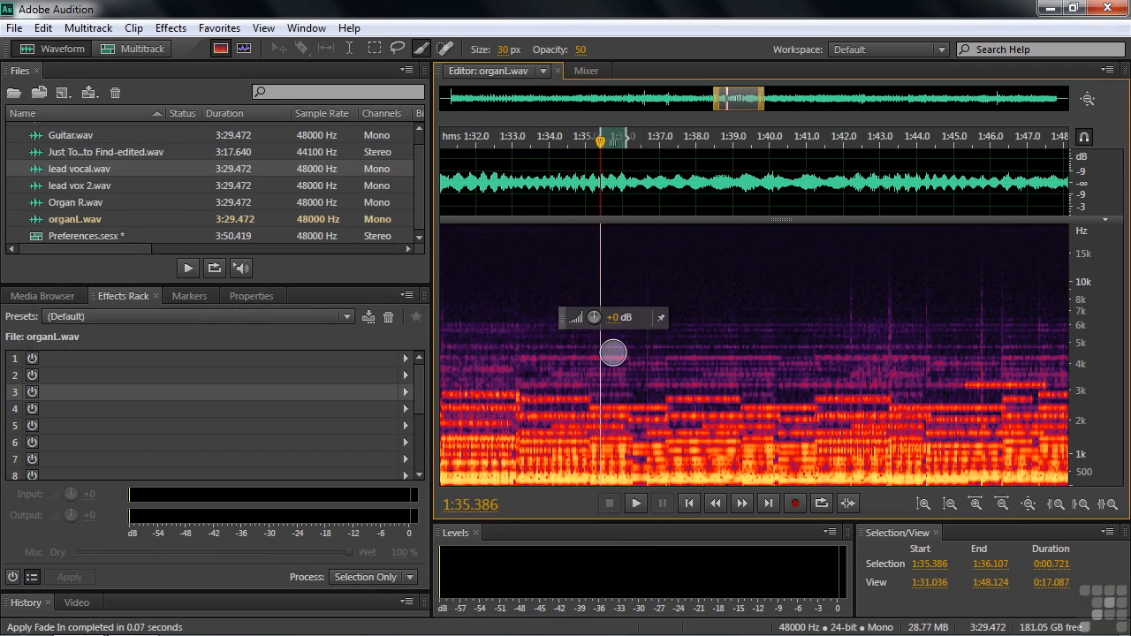
pyautogui.moveTo(613, 353); pyautogui.dragTo(646, 346)
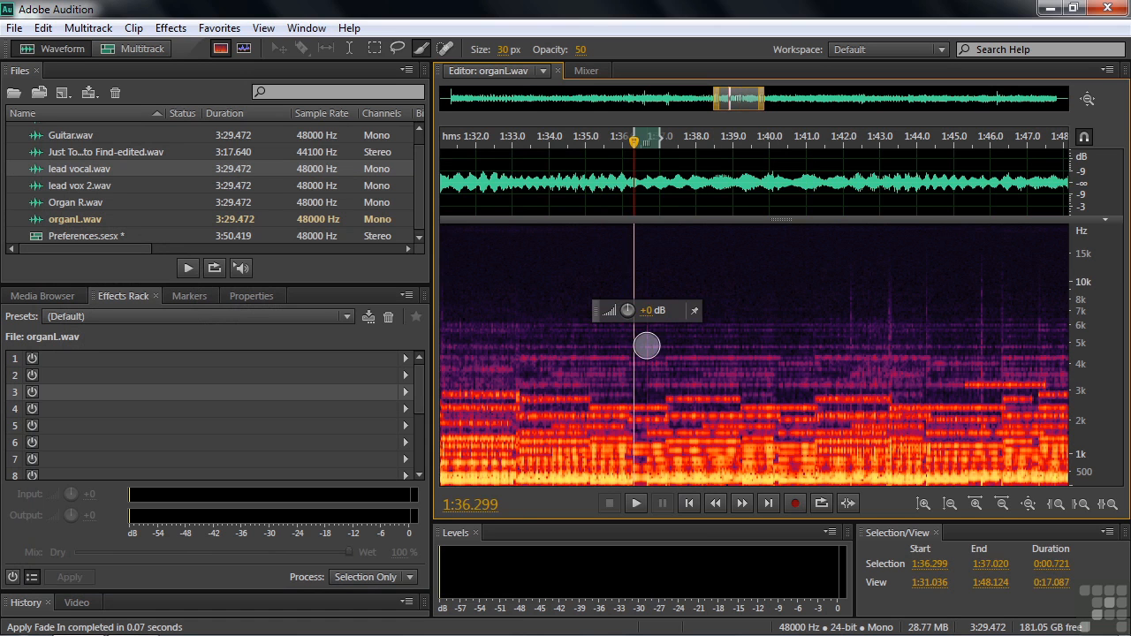
pyautogui.click(482, 336)
pyautogui.click(623, 370)
pyautogui.click(729, 371)
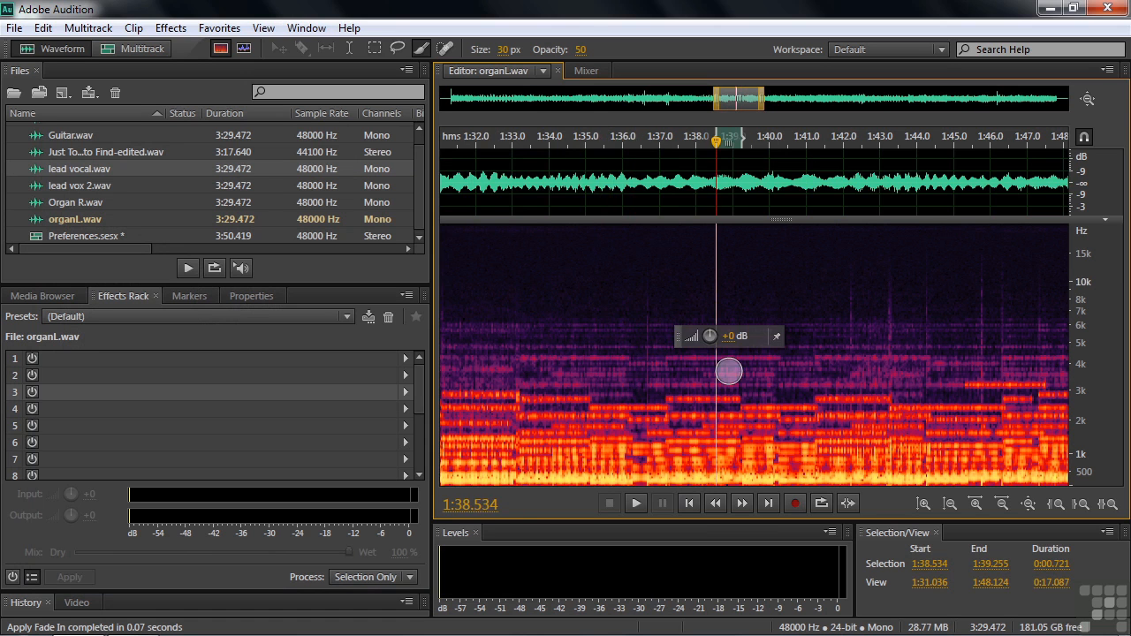
pyautogui.click(805, 376)
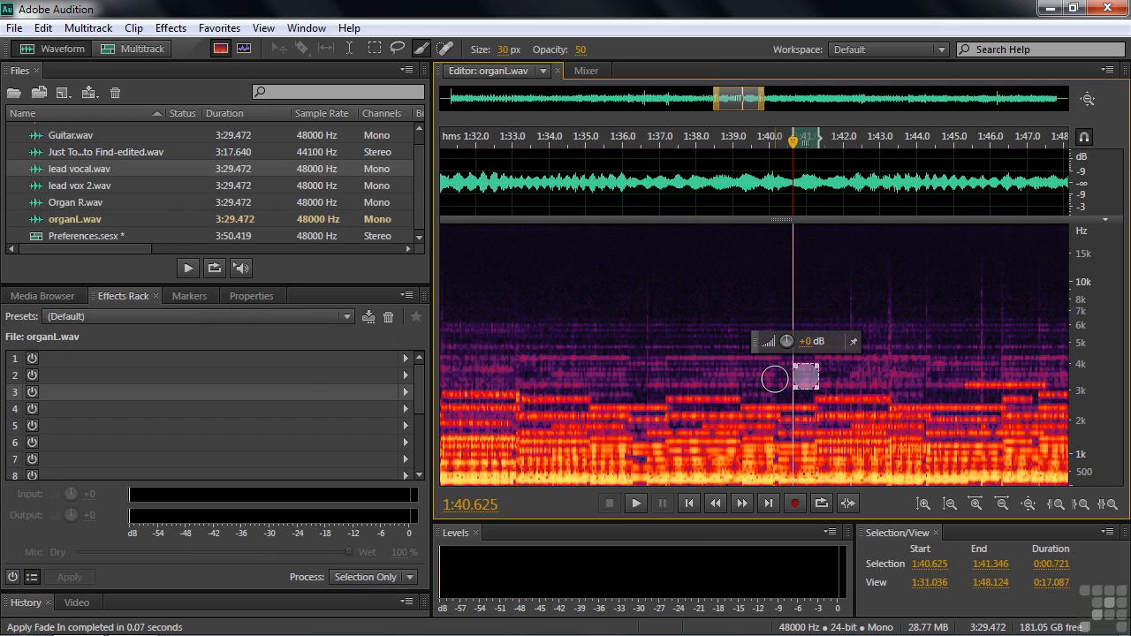
# Set Spectral Circular Brush Clicking in the General preferences to place the playhead on mouse down
pyautogui.click(42, 27)
pyautogui.moveTo(112, 619)
pyautogui.click(434, 371)
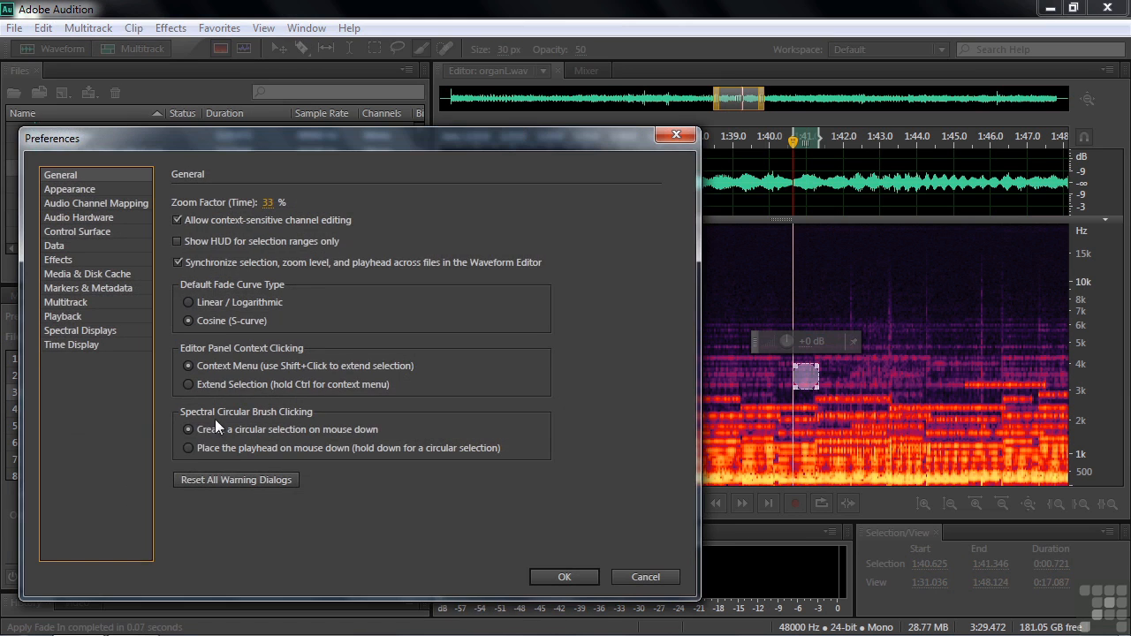
pyautogui.click(187, 446)
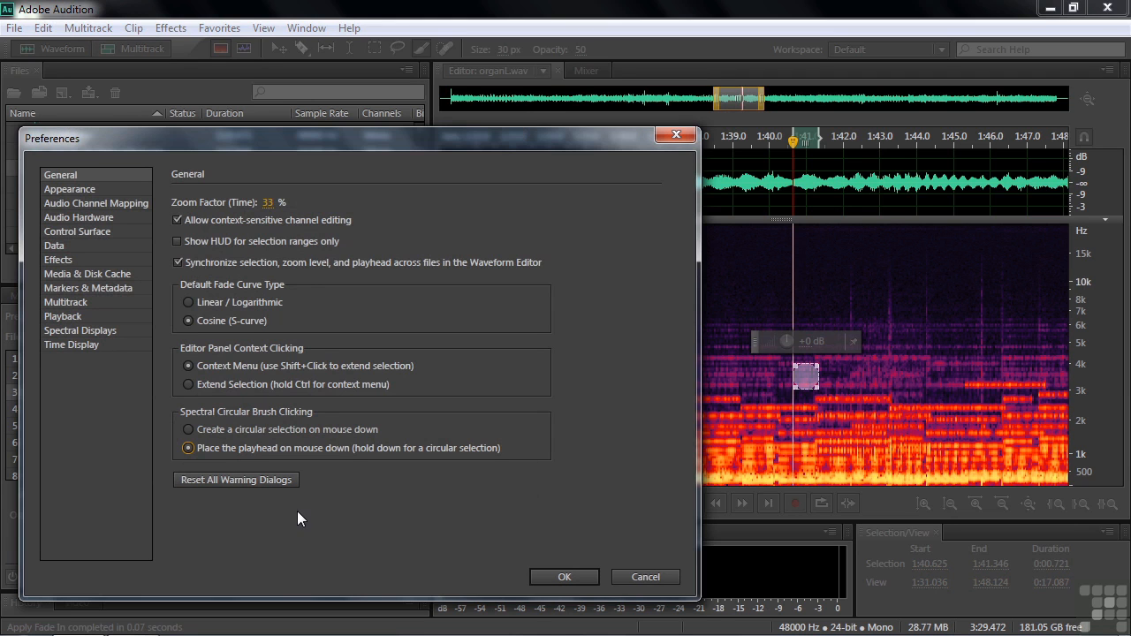